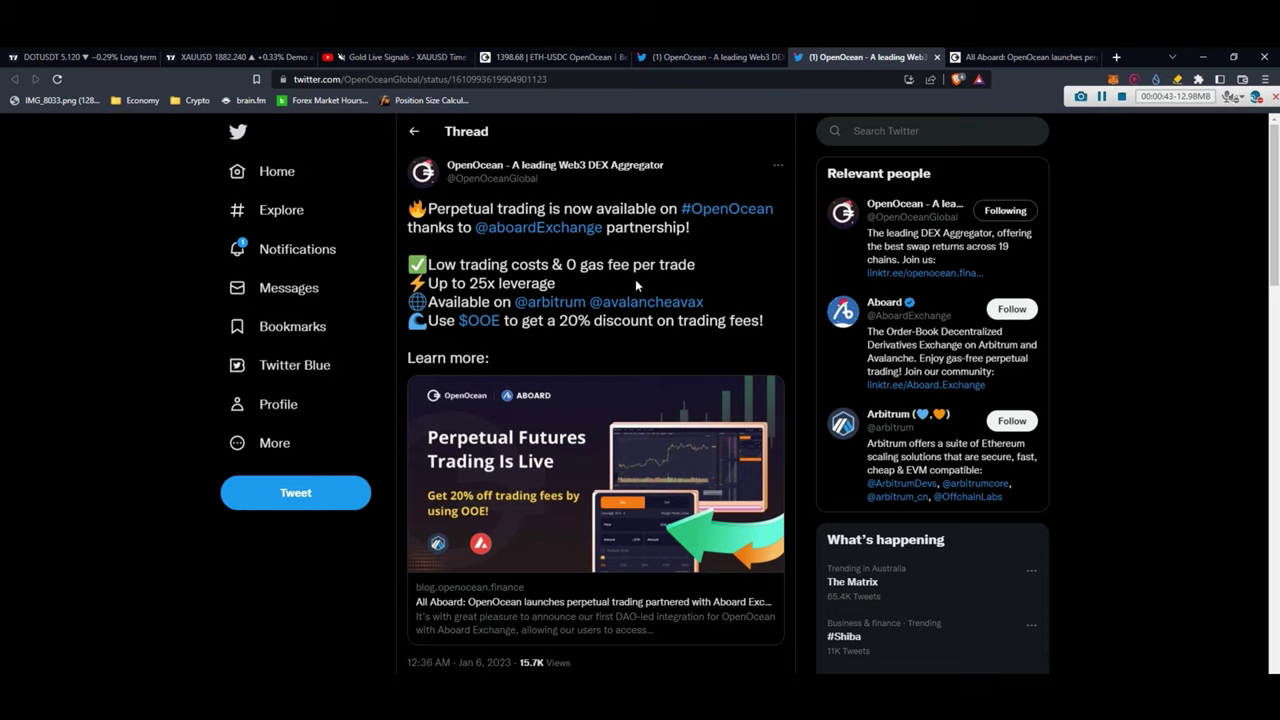
Step: Read the perpetual launch article down to 'Incentivising use of OOE for trading fees', then return to the OpenOcean Twitter thread
click(1020, 57)
scroll(486, 457, down, 8)
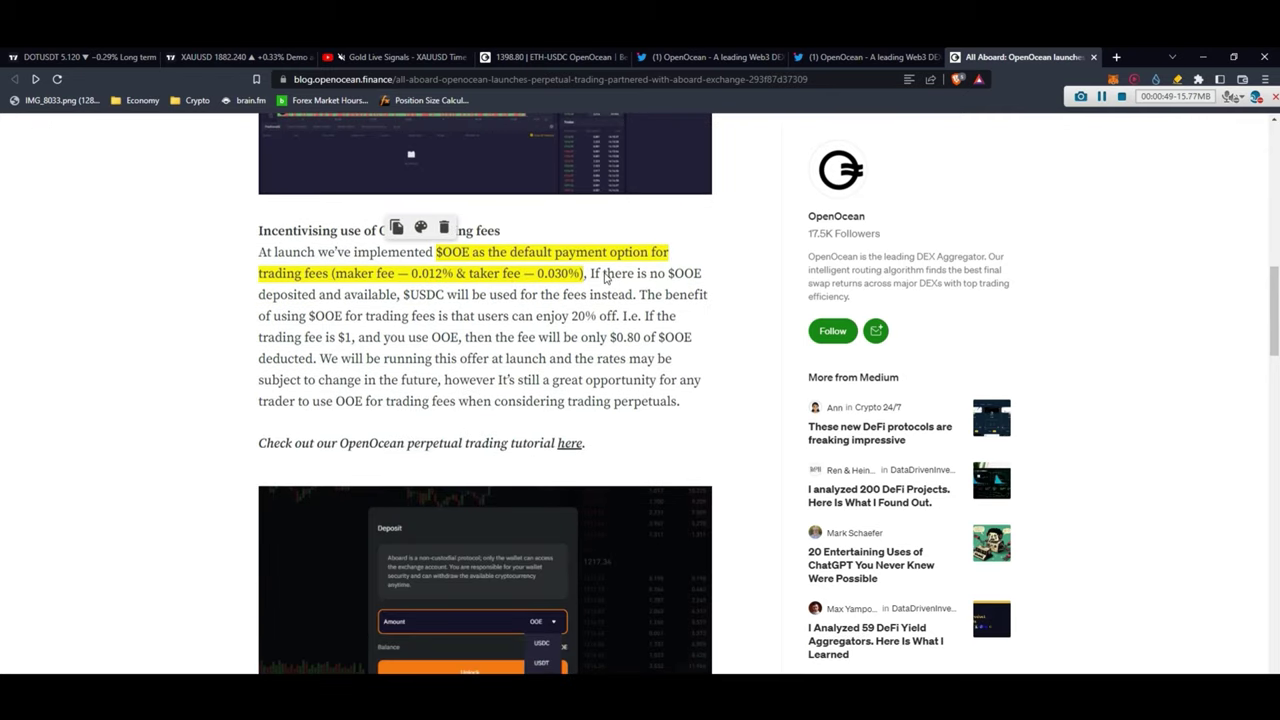
click(875, 60)
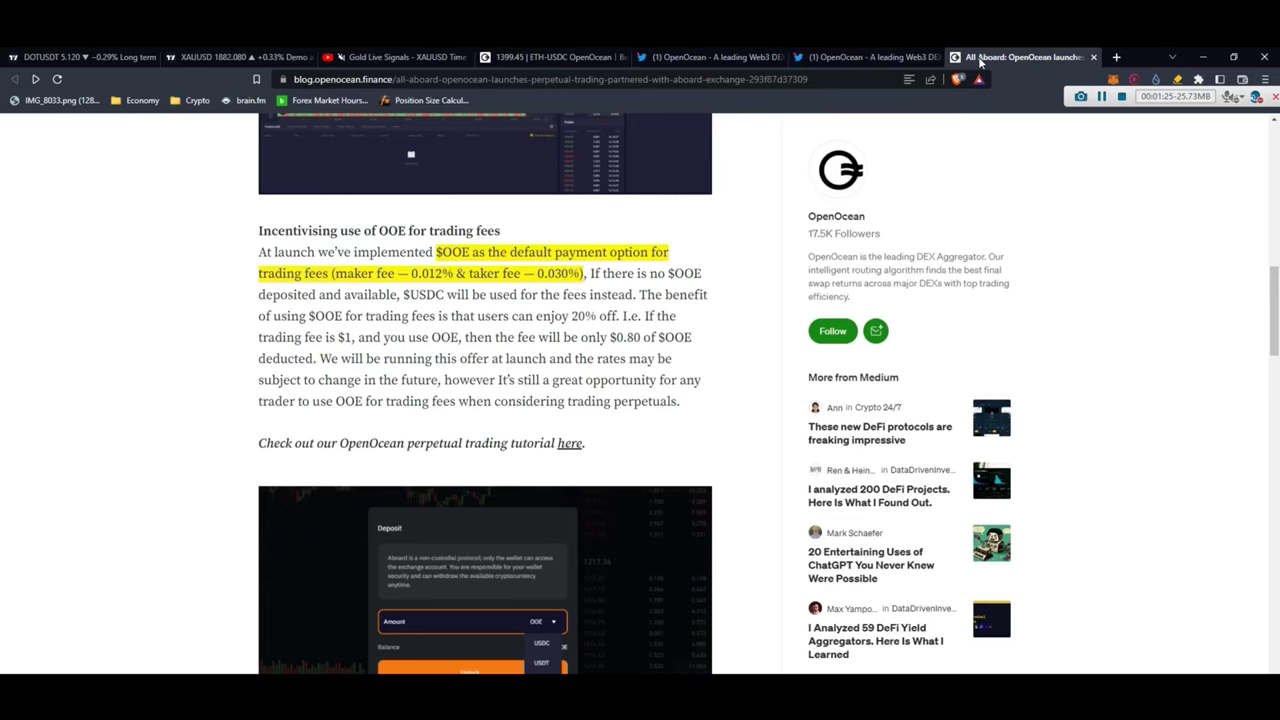
scroll(433, 463, up, 10)
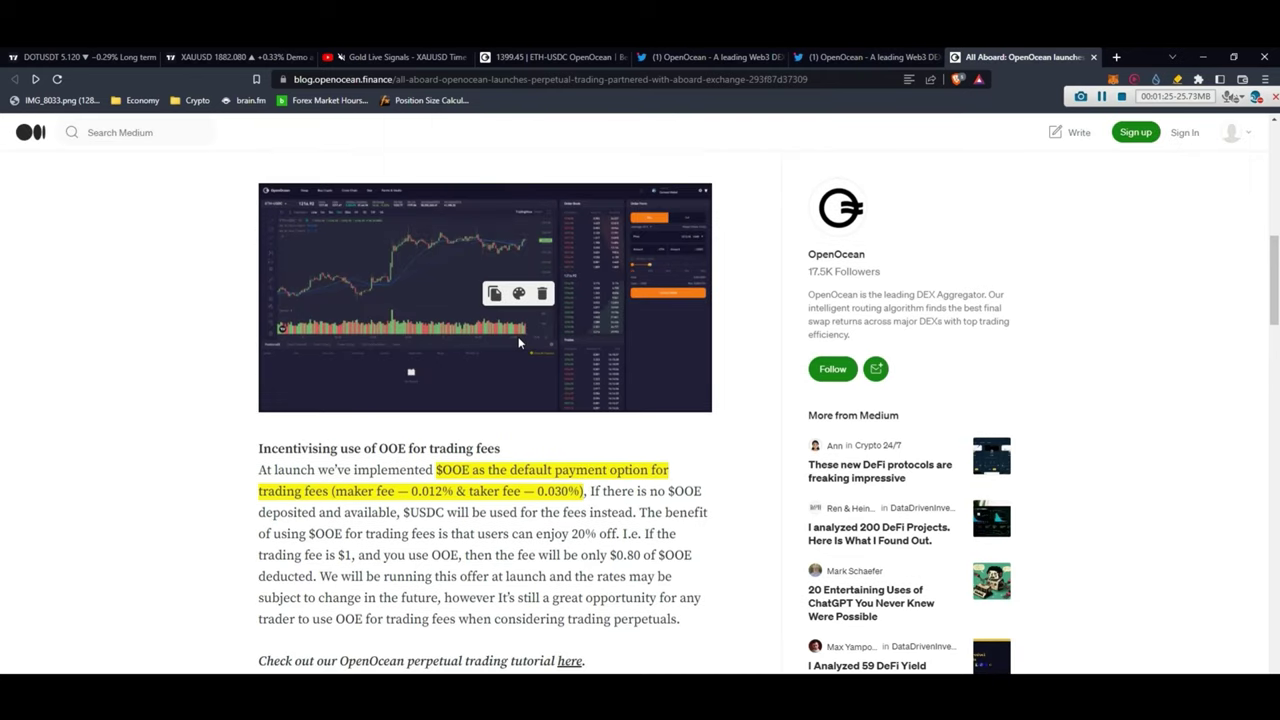
scroll(365, 263, down, 2)
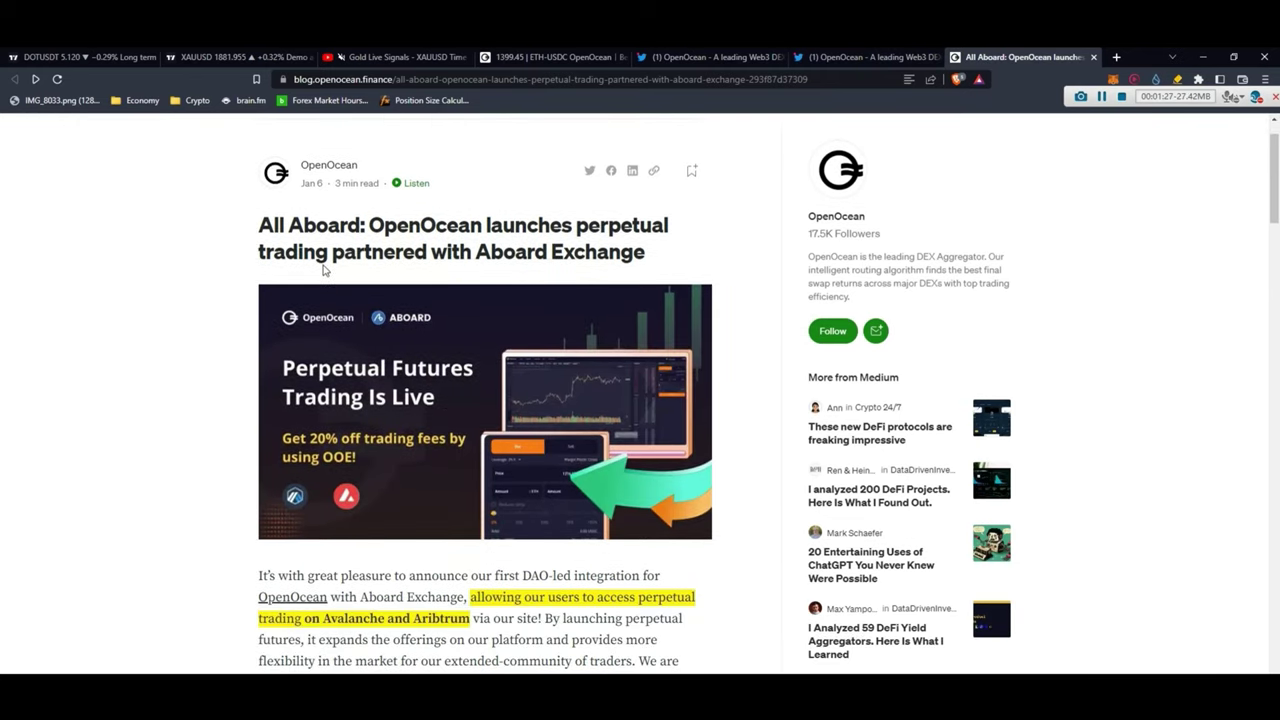
scroll(282, 432, down, 2)
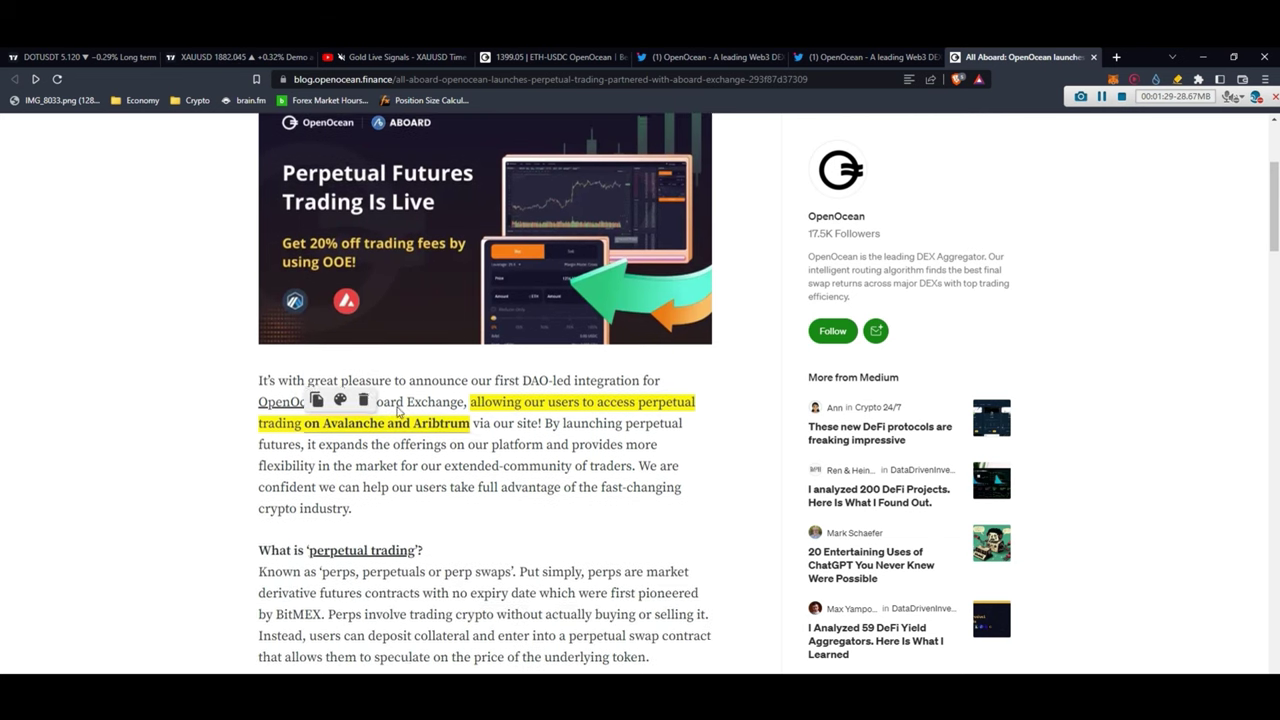
scroll(282, 432, up, 5)
scroll(383, 425, down, 4)
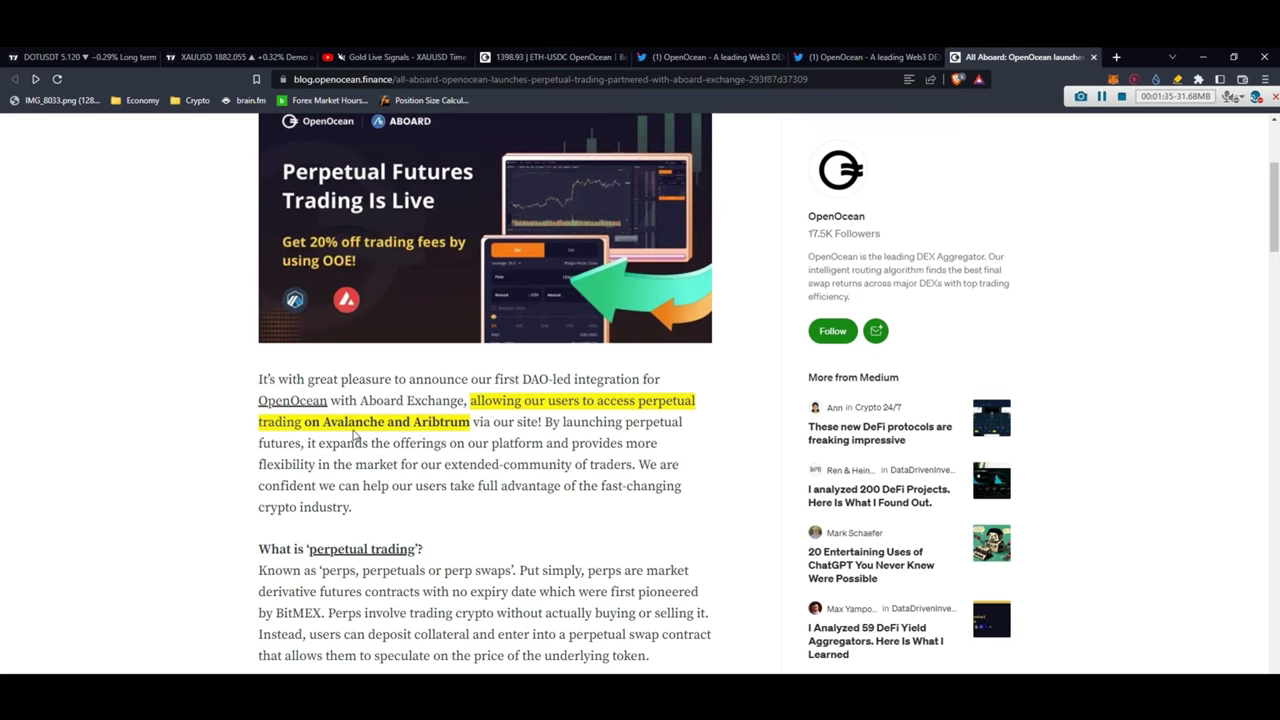
scroll(207, 500, down, 1)
scroll(220, 495, down, 8)
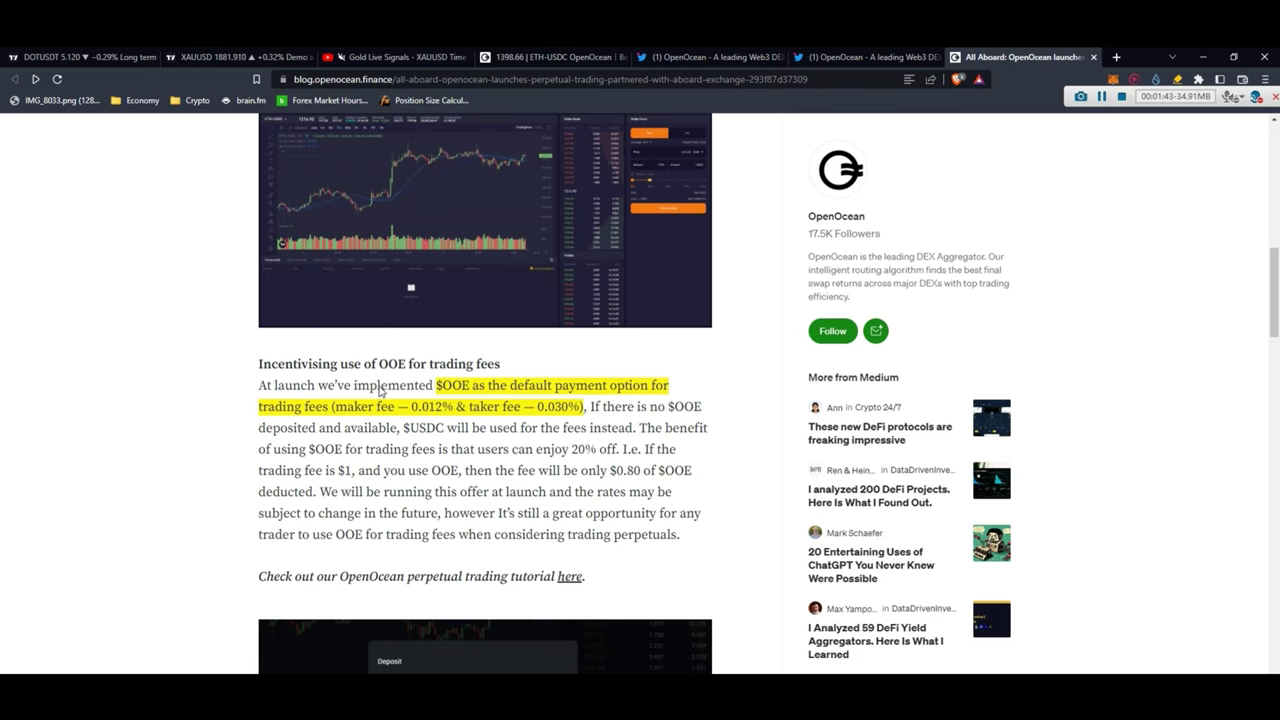
Step: Read further down the Medium article past the Deposit screenshot
mouse_move(365, 418)
scroll(335, 545, down, 1)
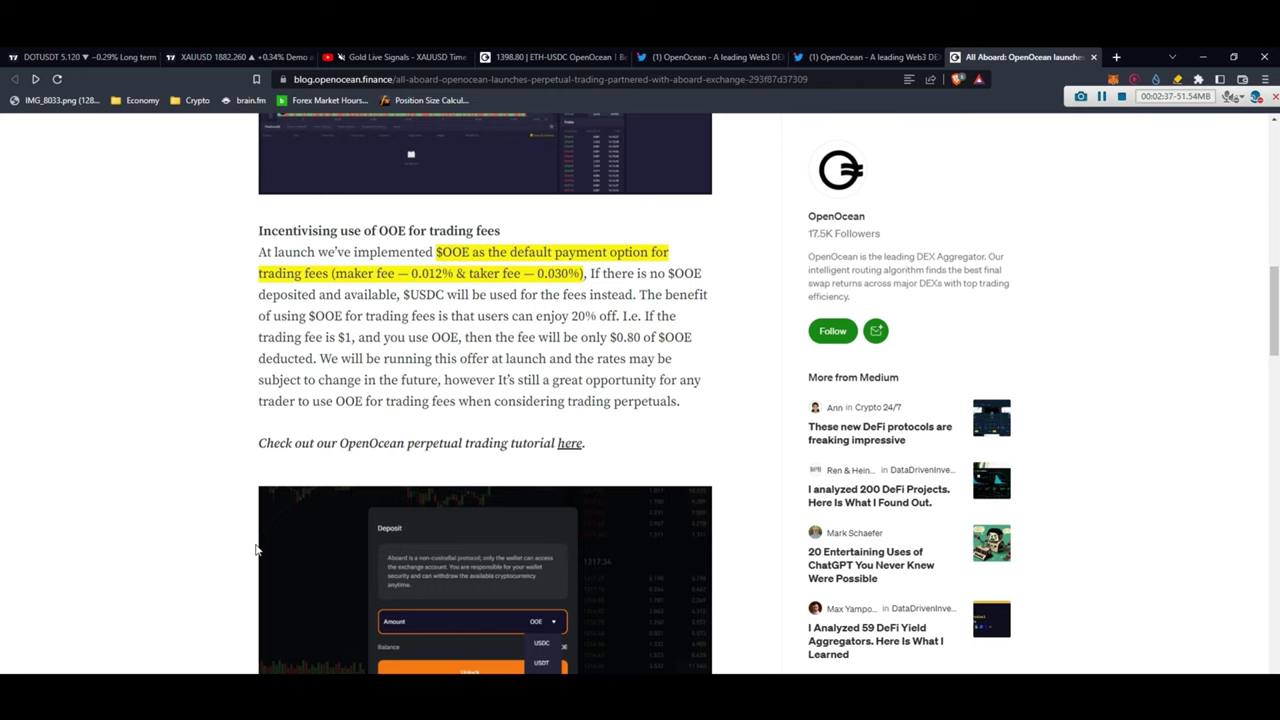
scroll(259, 551, down, 4)
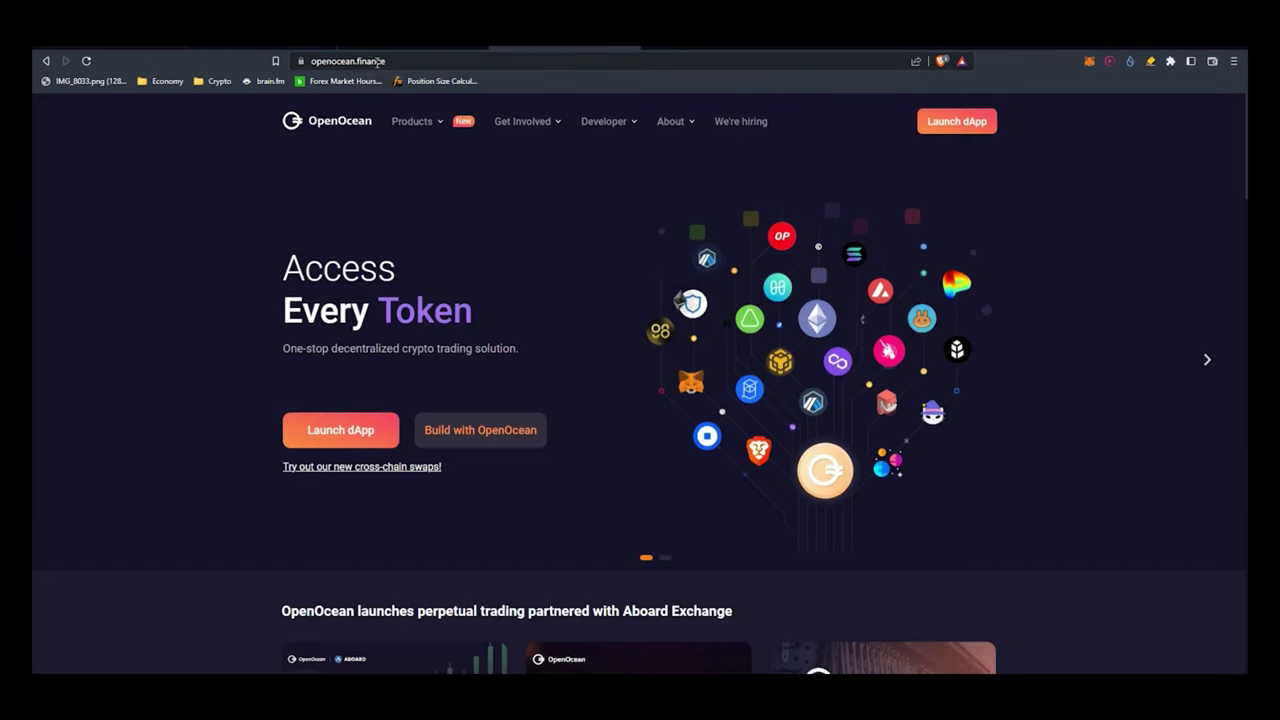
Step: Open the ETH-USDC Perpetual page from the Products menu and switch its network from Arbitrum to Avalanche
mouse_move(443, 122)
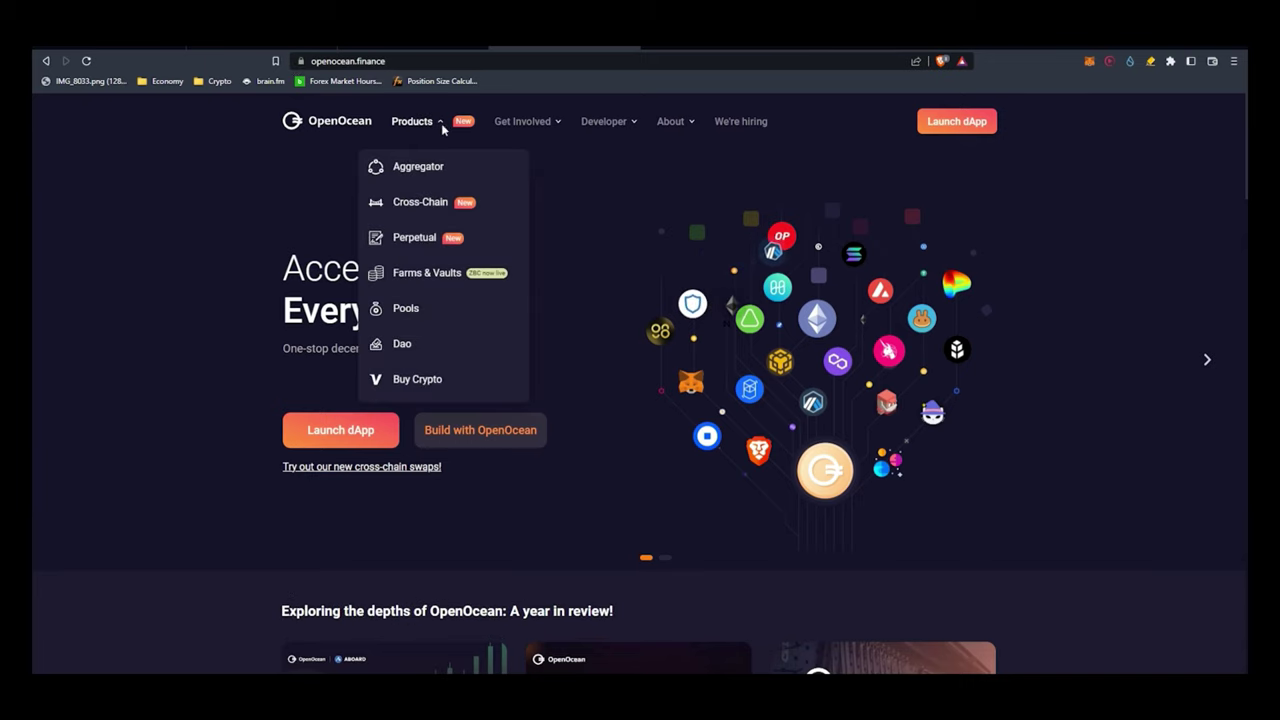
click(425, 240)
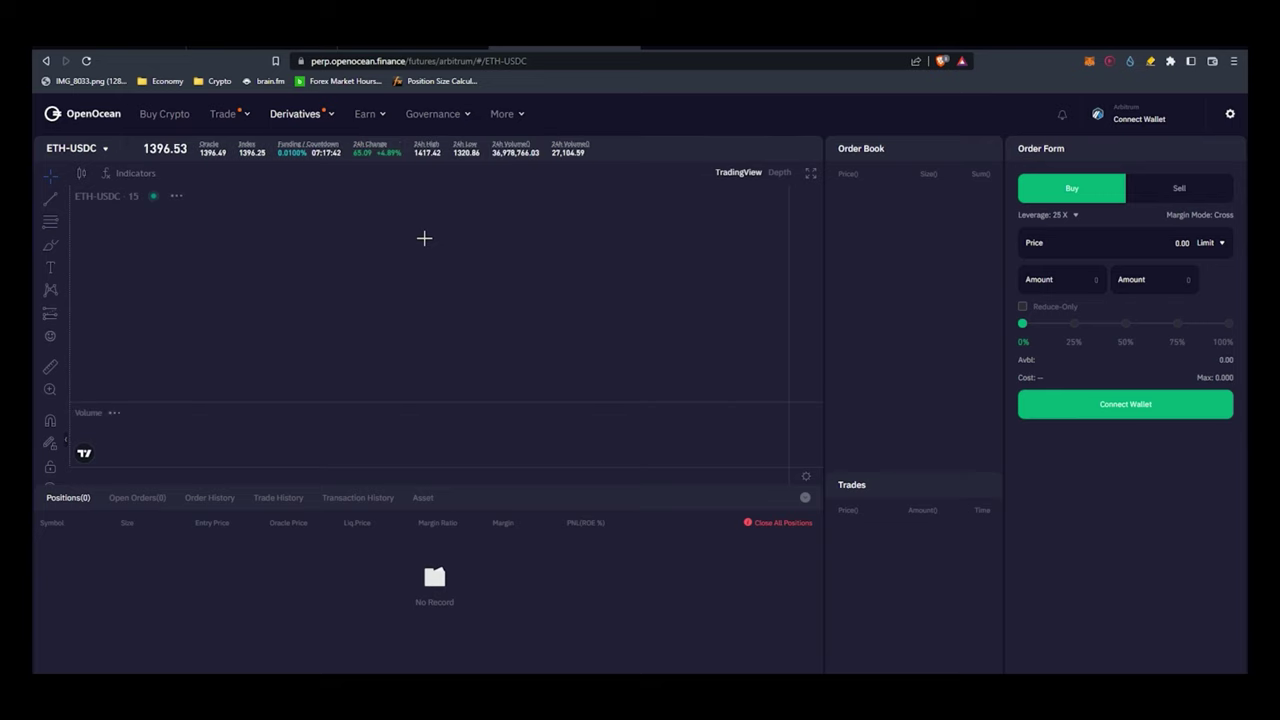
mouse_move(1100, 118)
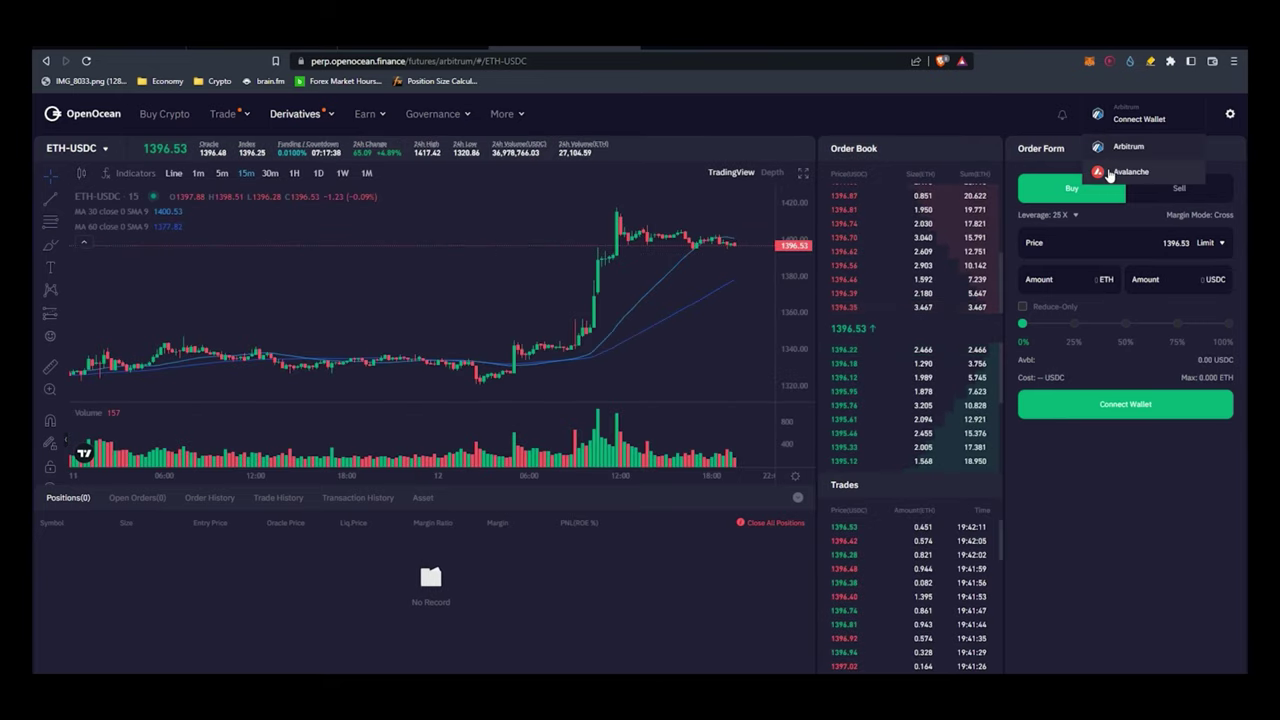
click(1108, 173)
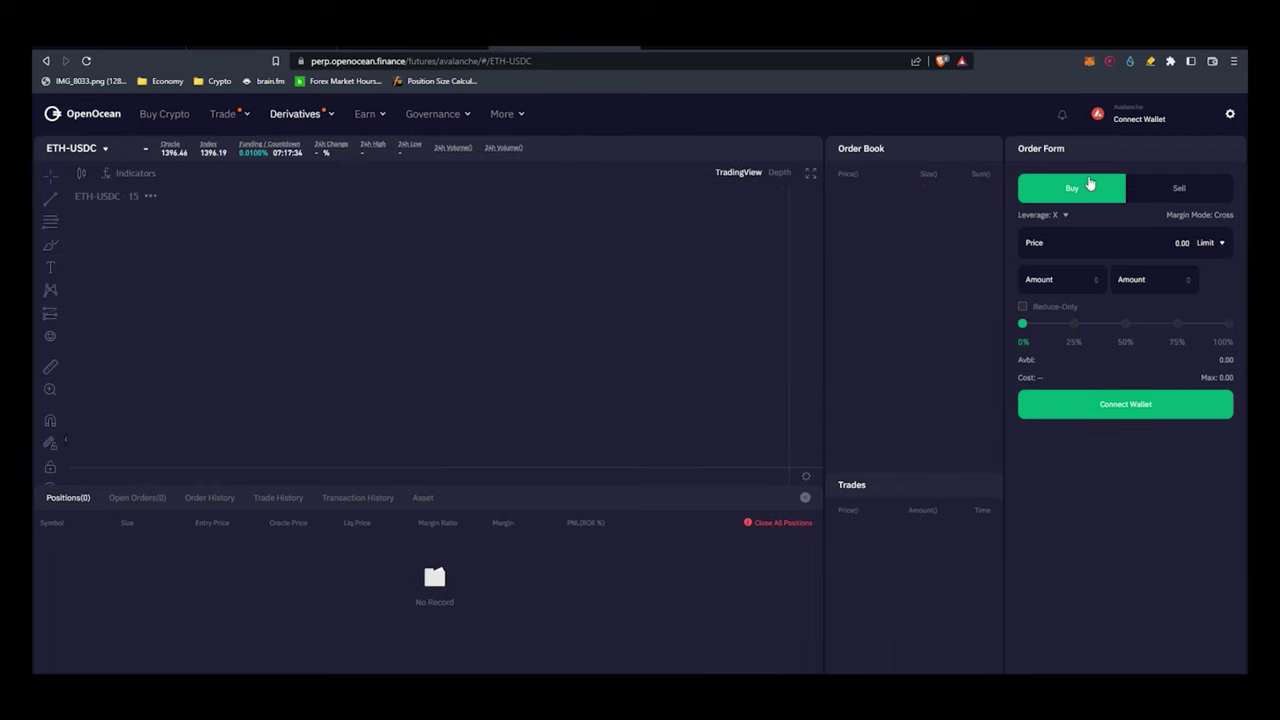
Step: Connect the MetaMask wallet account to the exchange
click(1128, 119)
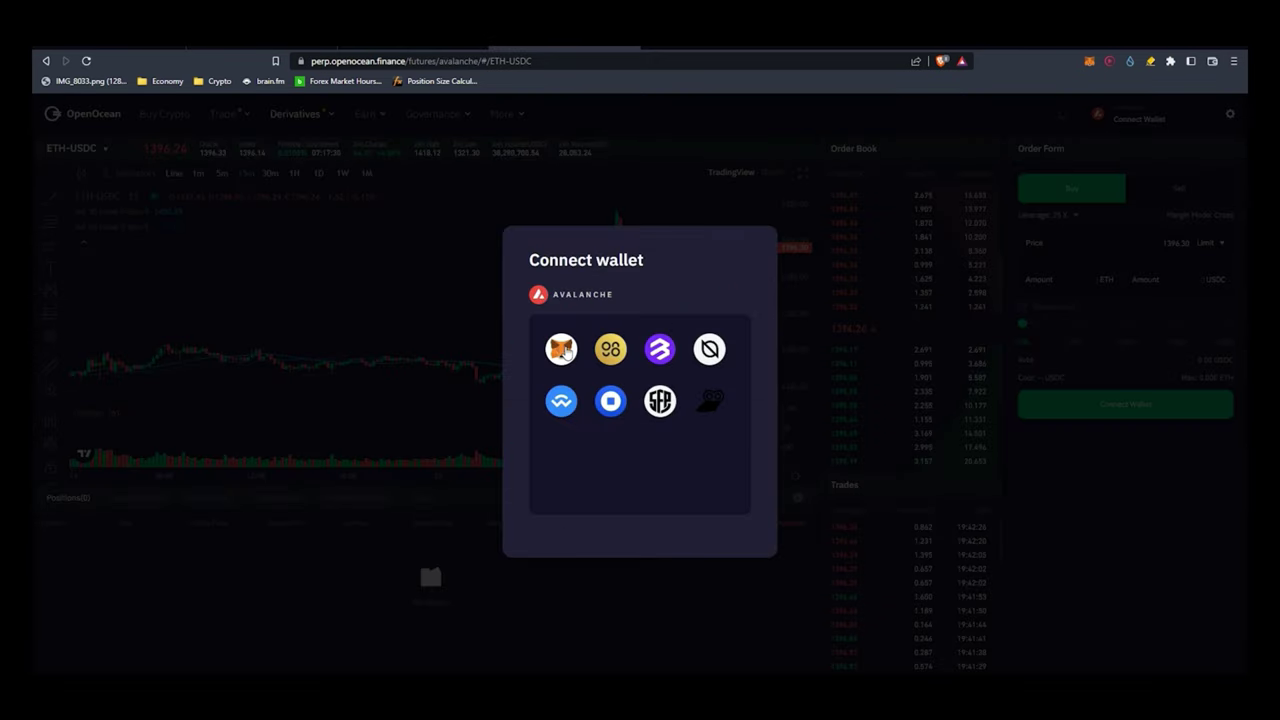
click(563, 349)
click(1194, 387)
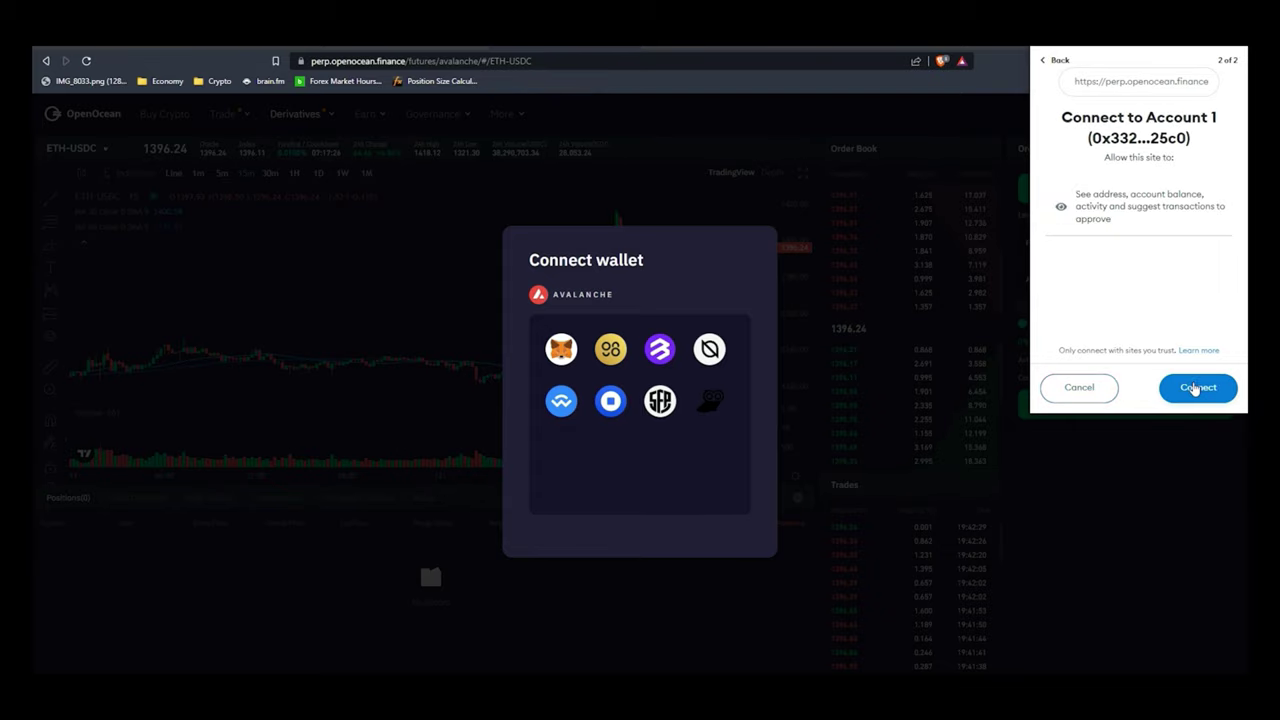
click(1194, 387)
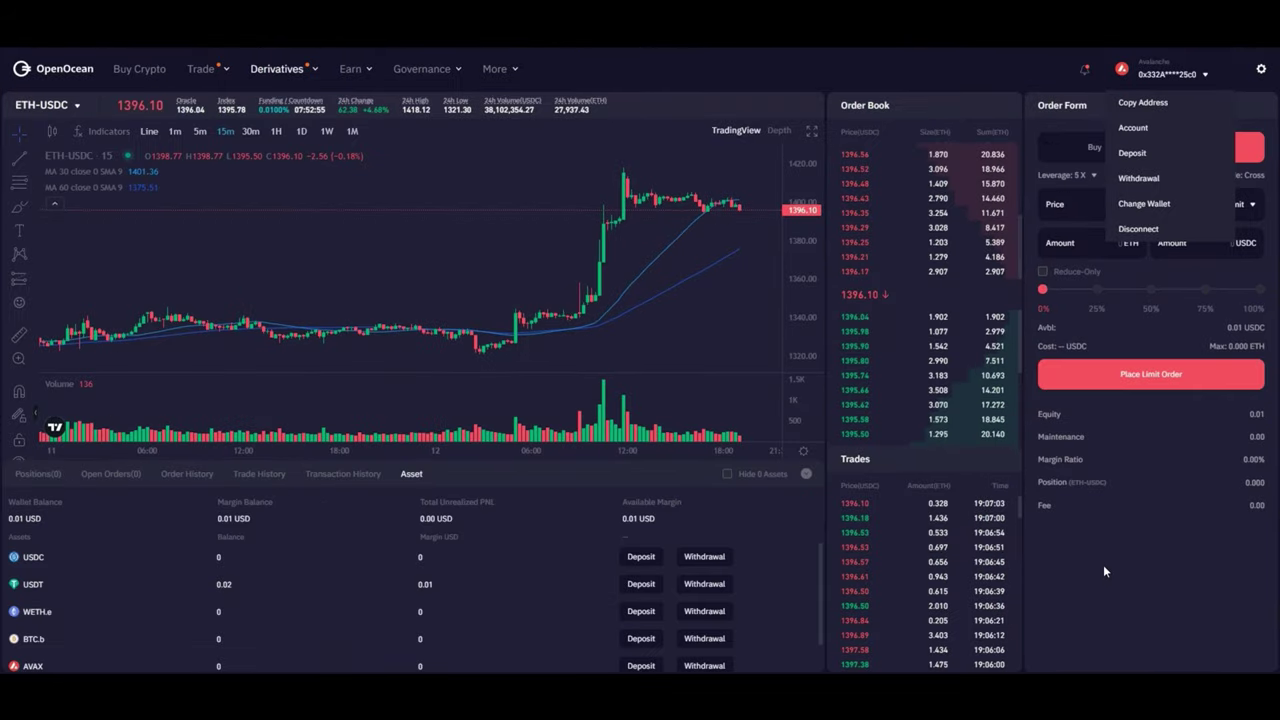
Step: Deposit the full 55.98 USDT balance and confirm the transaction in MetaMask
click(1158, 160)
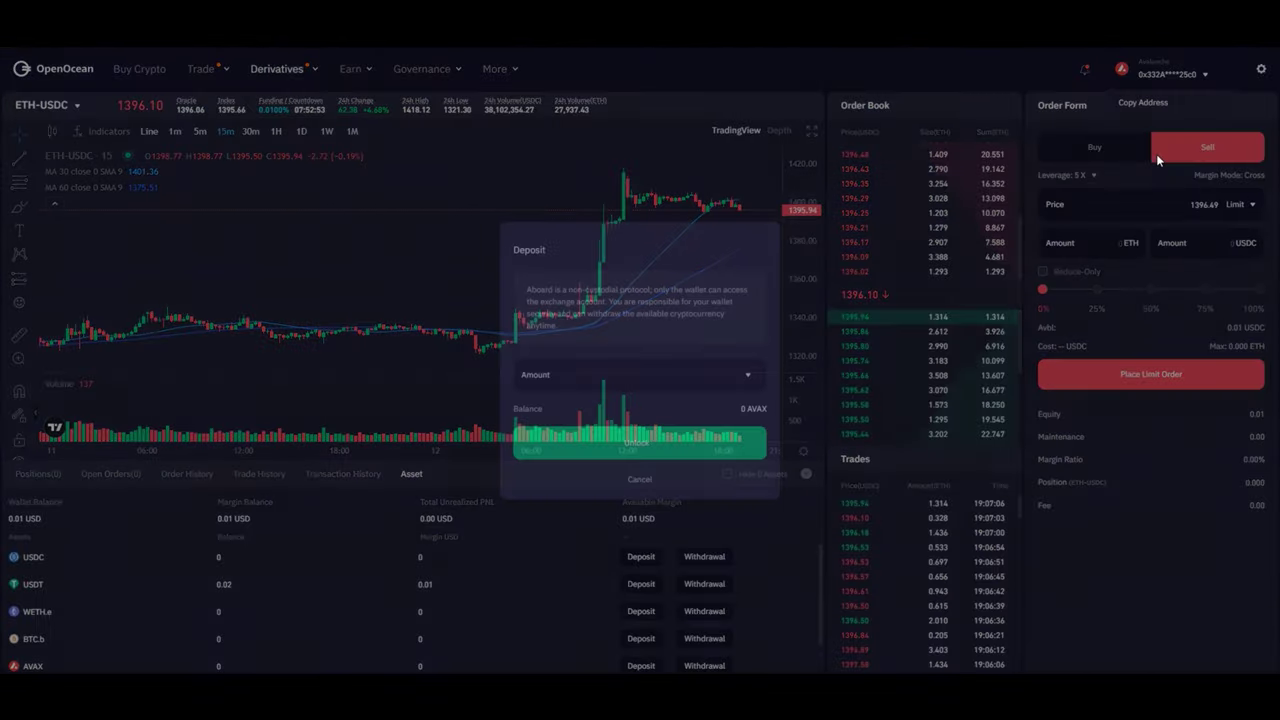
click(750, 374)
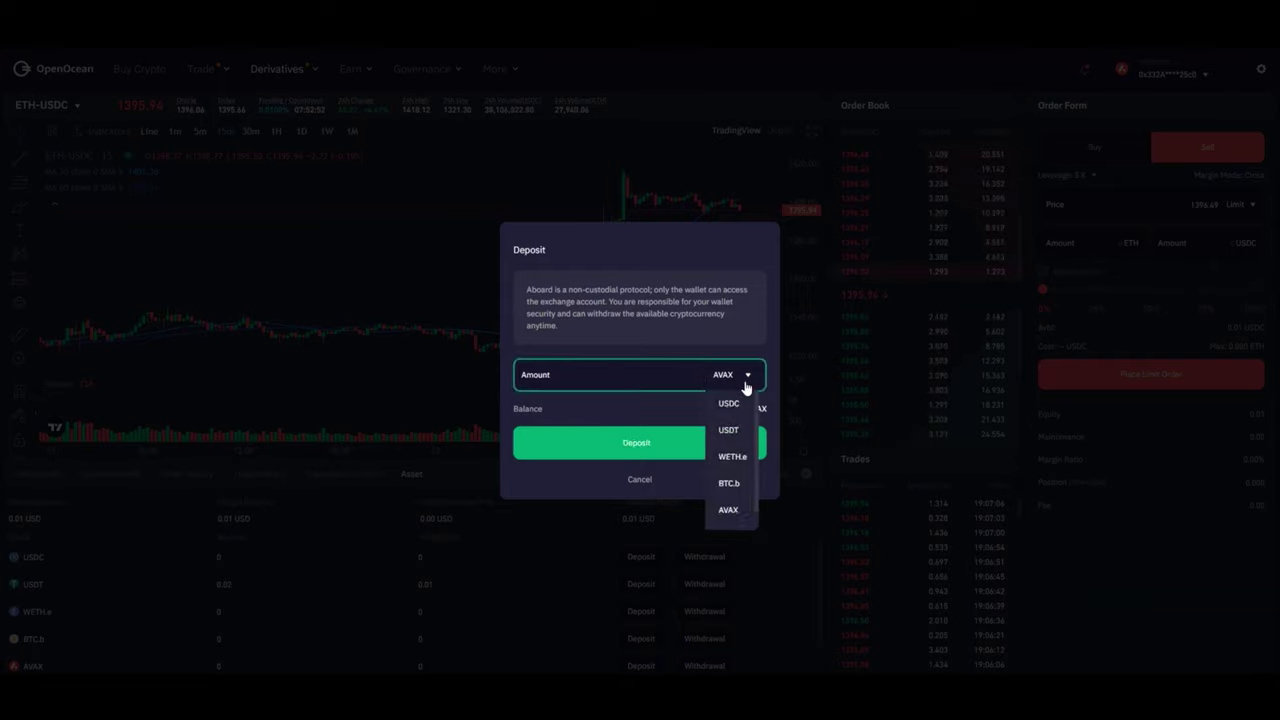
click(745, 429)
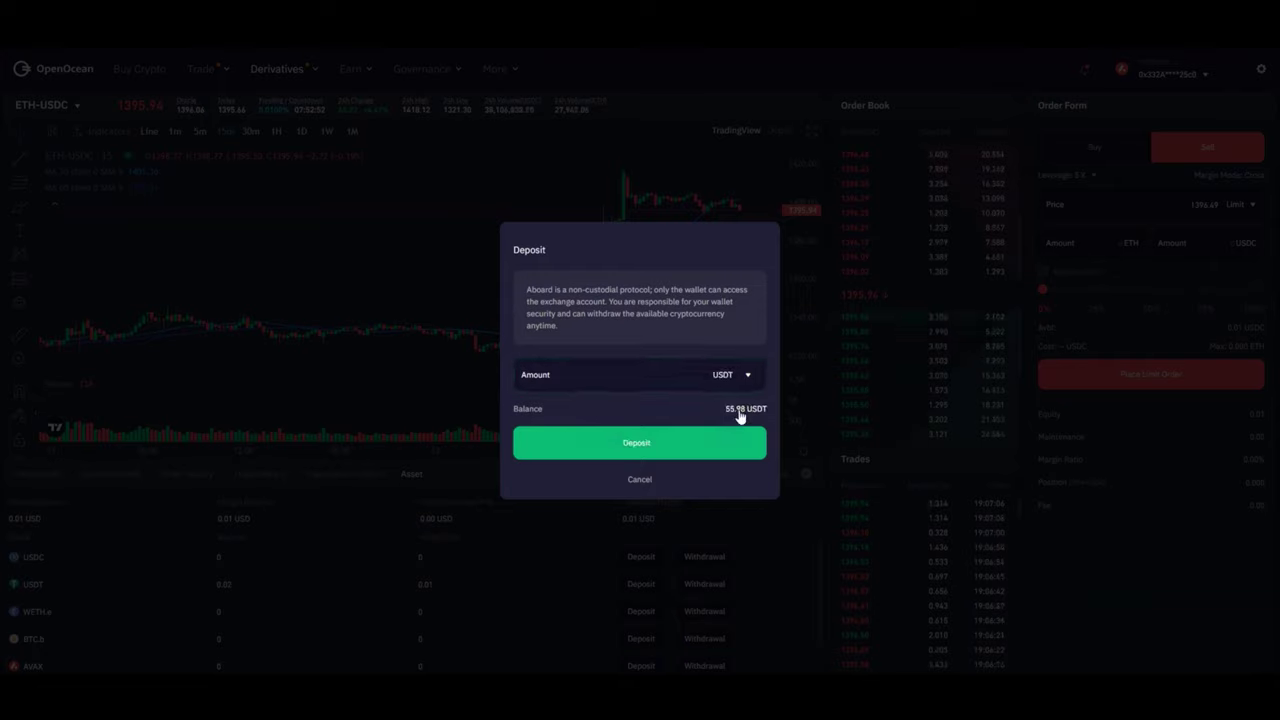
click(741, 410)
click(726, 445)
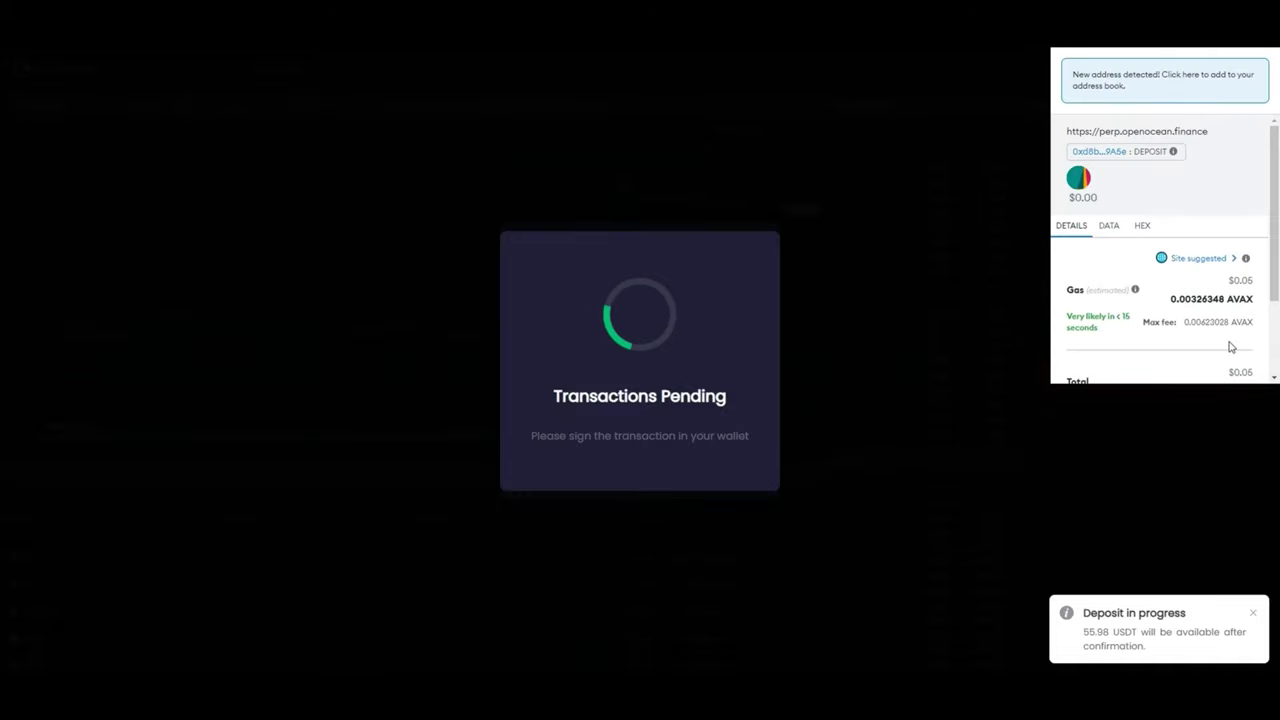
scroll(1231, 347, down, 3)
click(1218, 360)
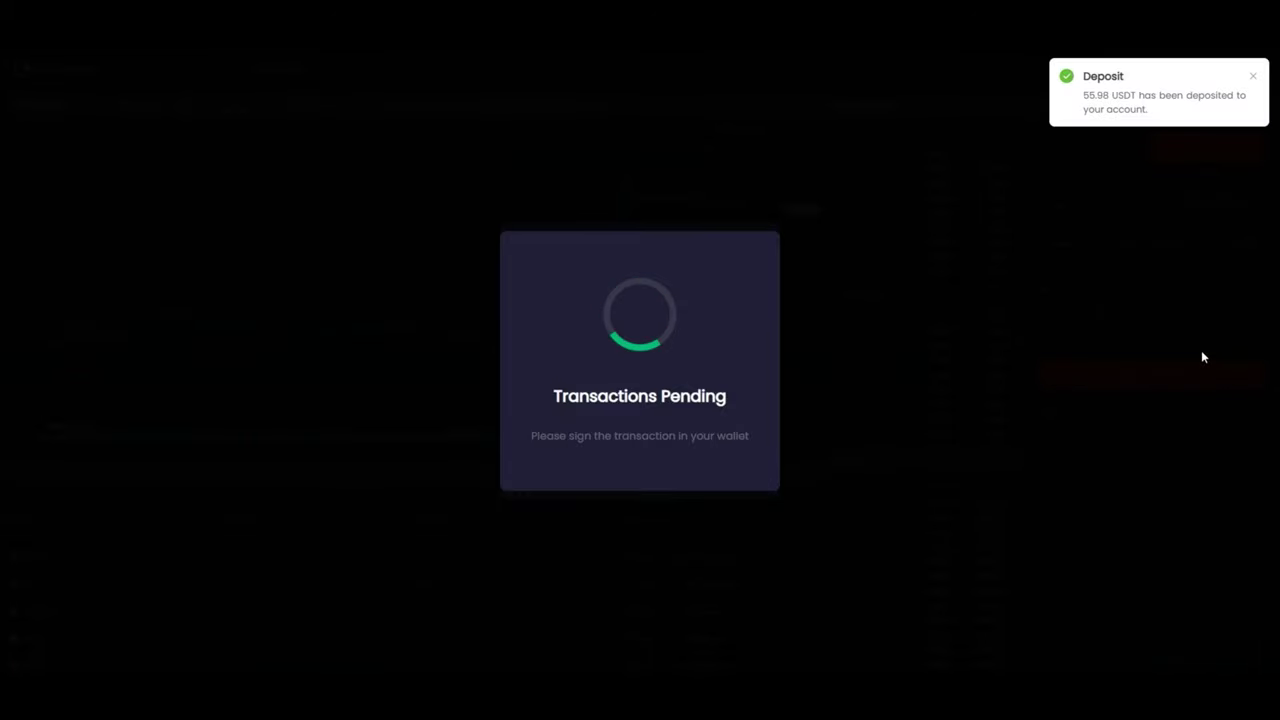
click(757, 259)
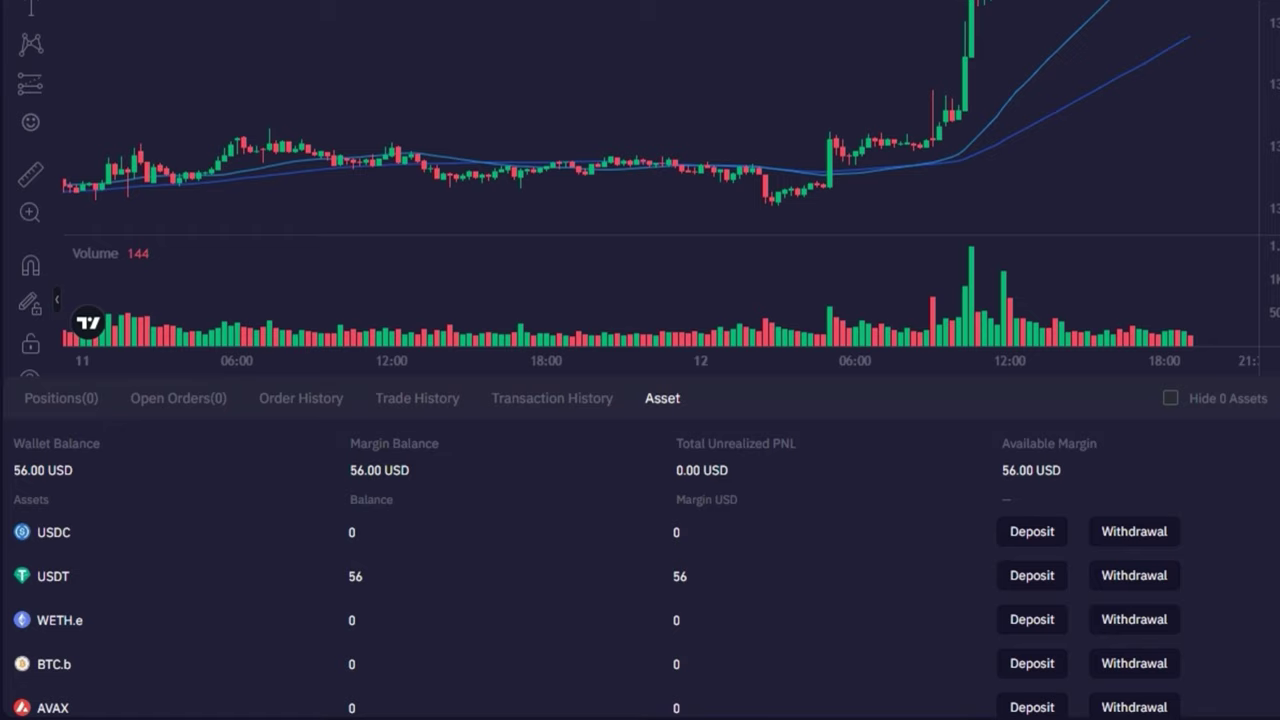
Step: Show the Limit, Market, Stop Limit and Stop Market order types for the 5X sell order
click(1240, 204)
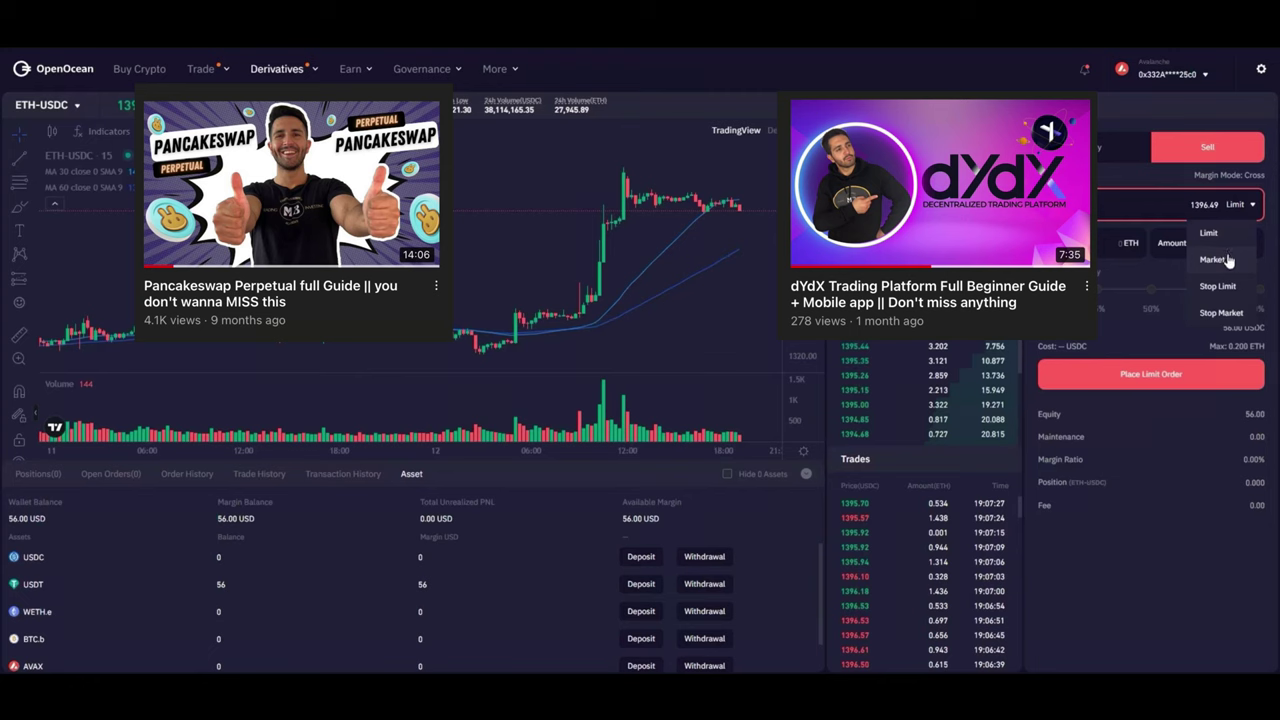
Step: Make the sell a Market order for 0.032 ETH (44.65 USDC), keeping leverage at 5X
click(1226, 259)
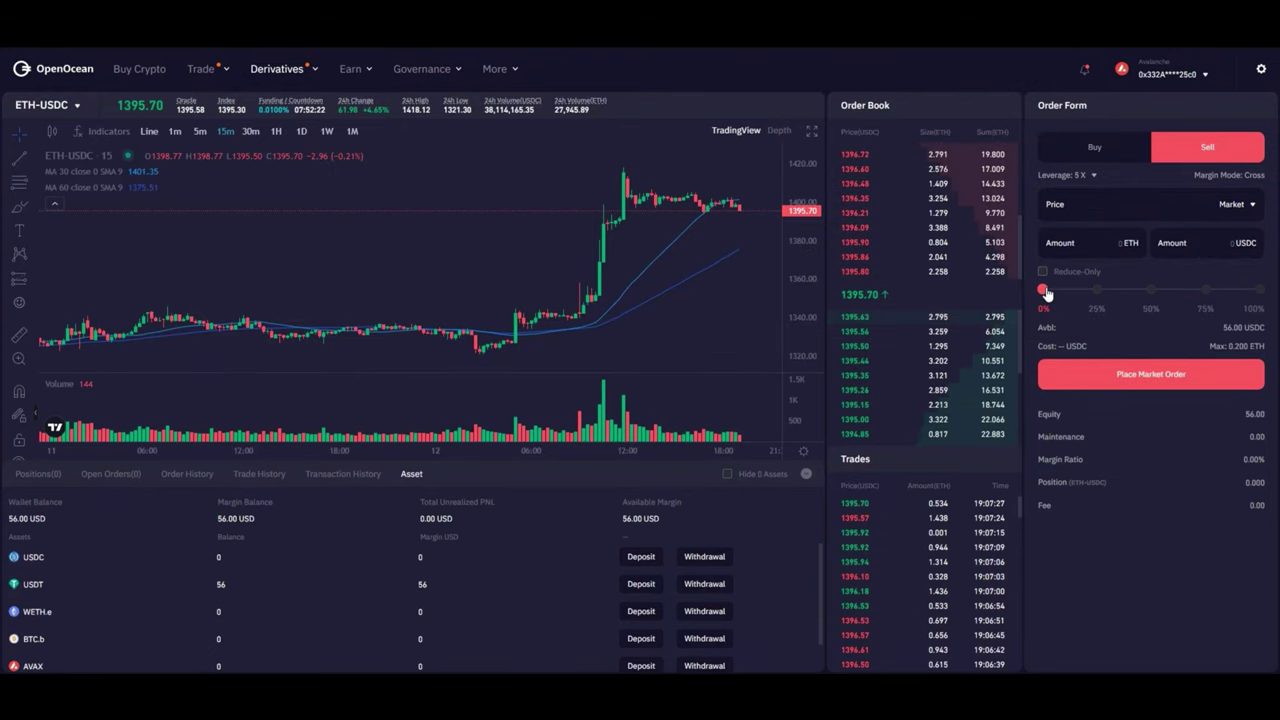
drag(1043, 289, 1077, 289)
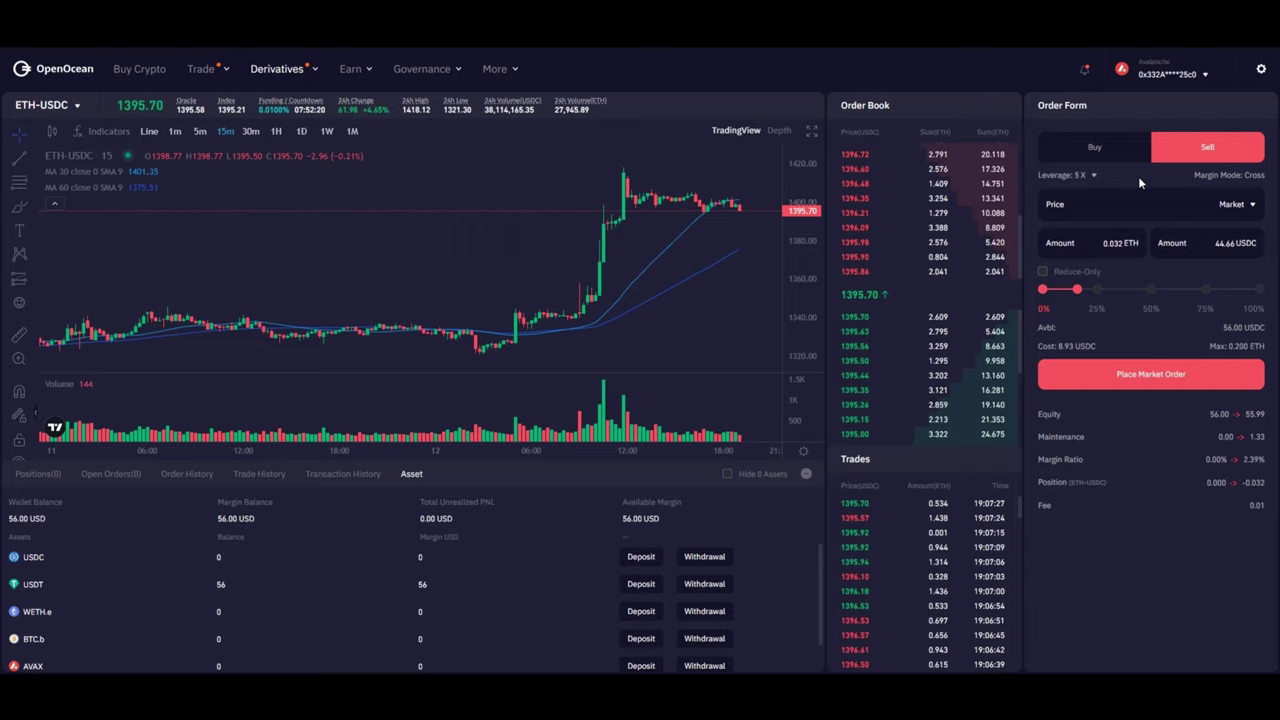
click(1094, 177)
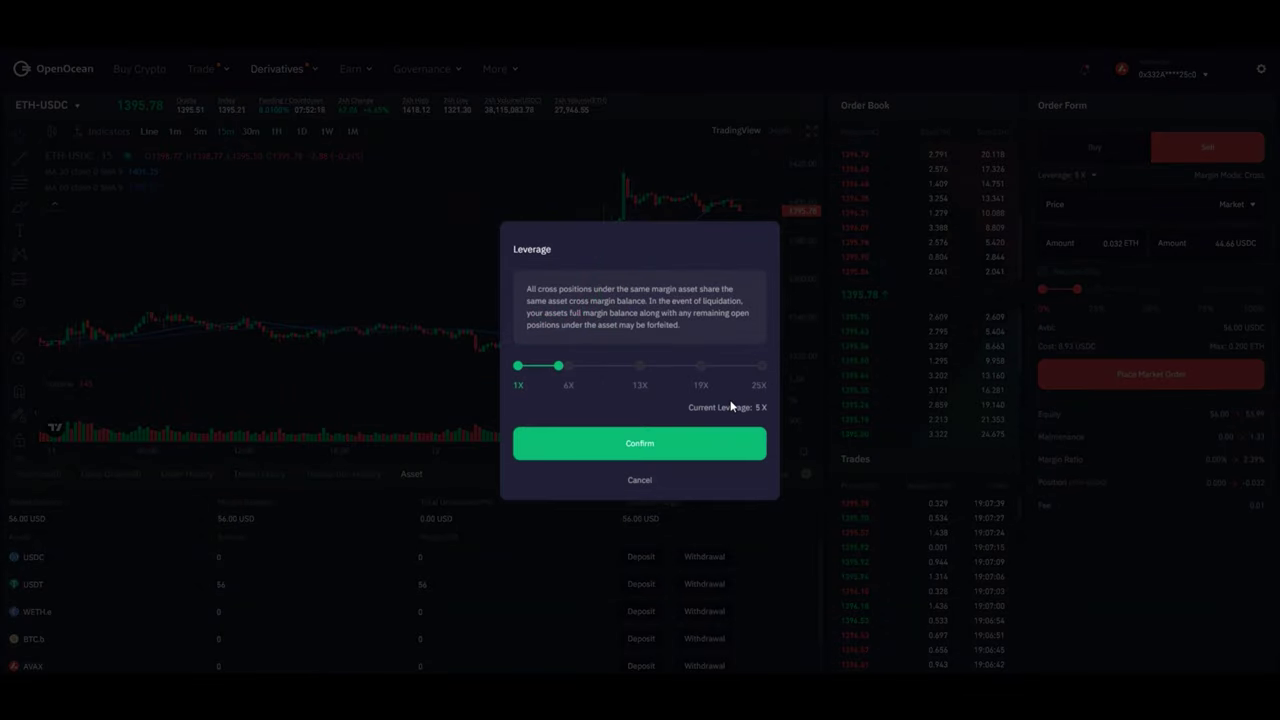
click(637, 480)
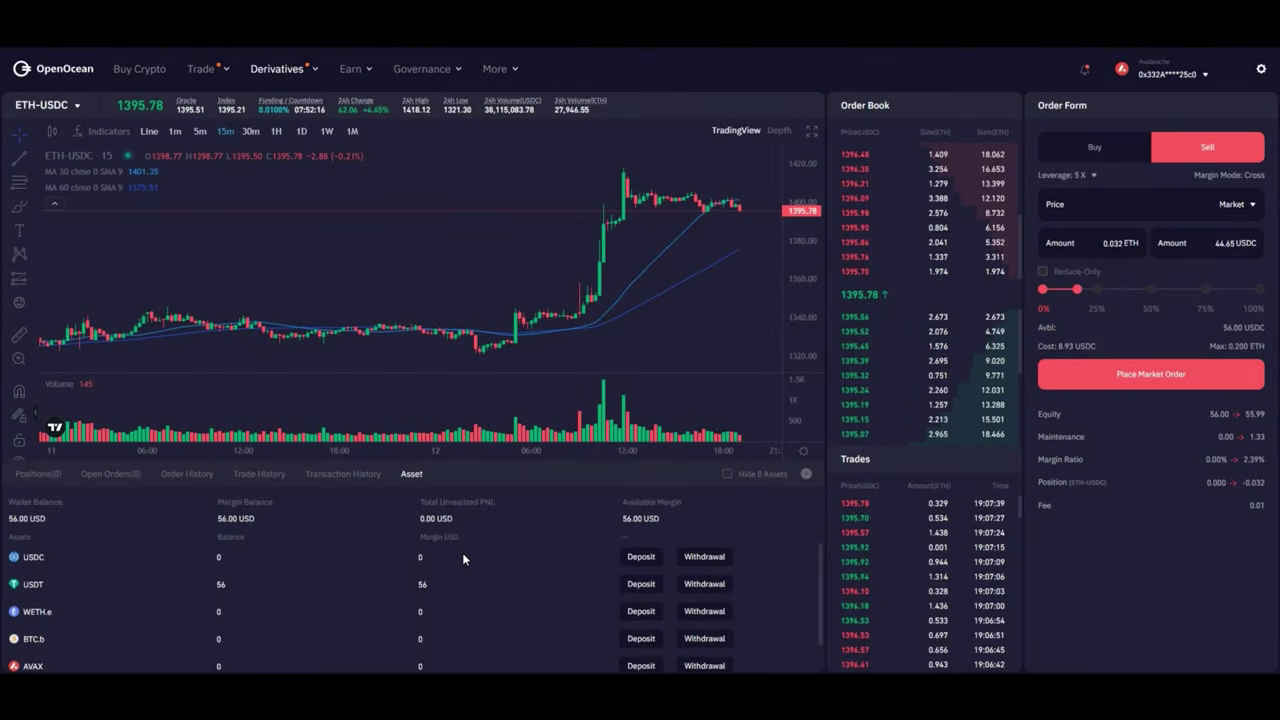
Step: Toggle Hide 0 Assets on and off, then show the account's Transaction History
scroll(517, 563, down, 1)
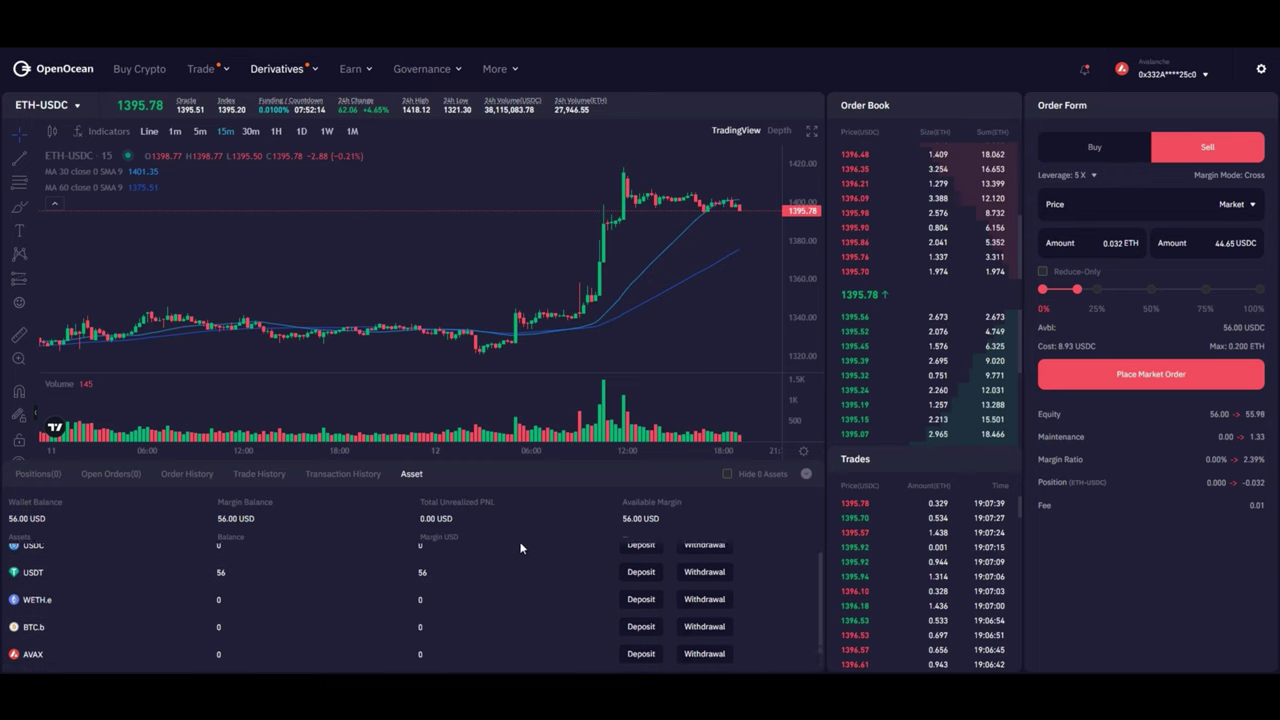
scroll(517, 563, up, 1)
click(728, 474)
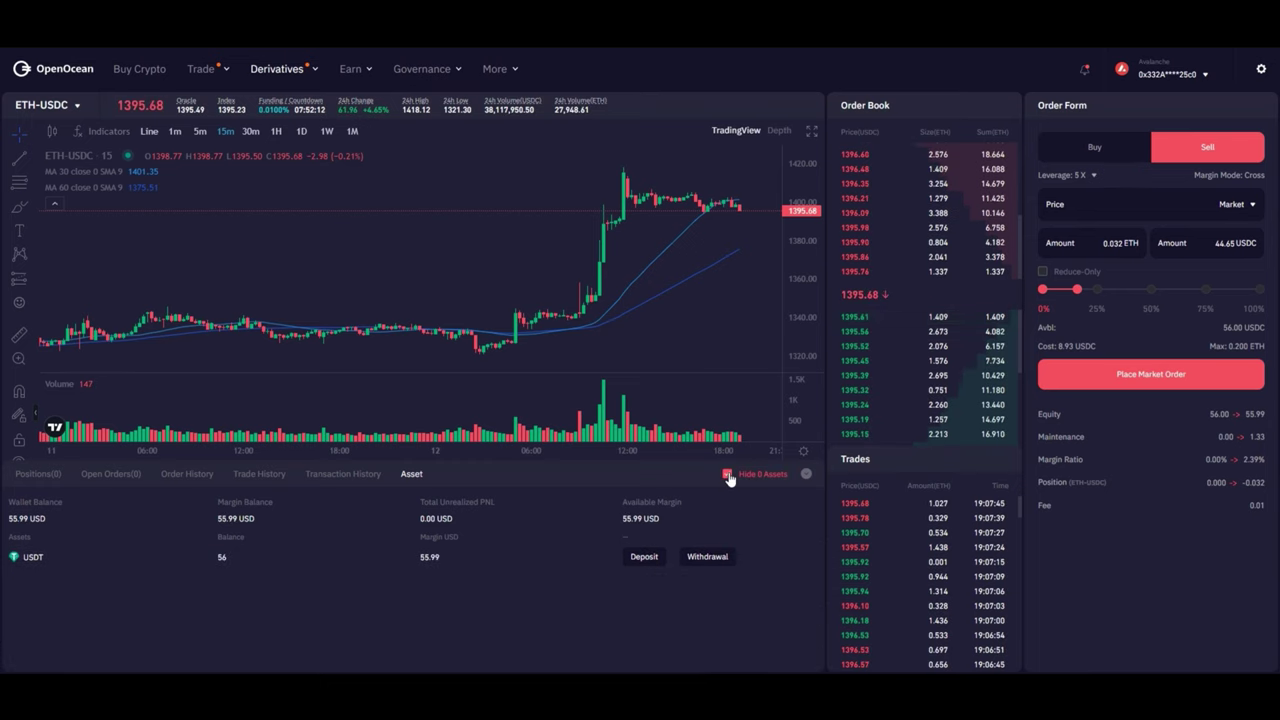
click(806, 475)
click(806, 659)
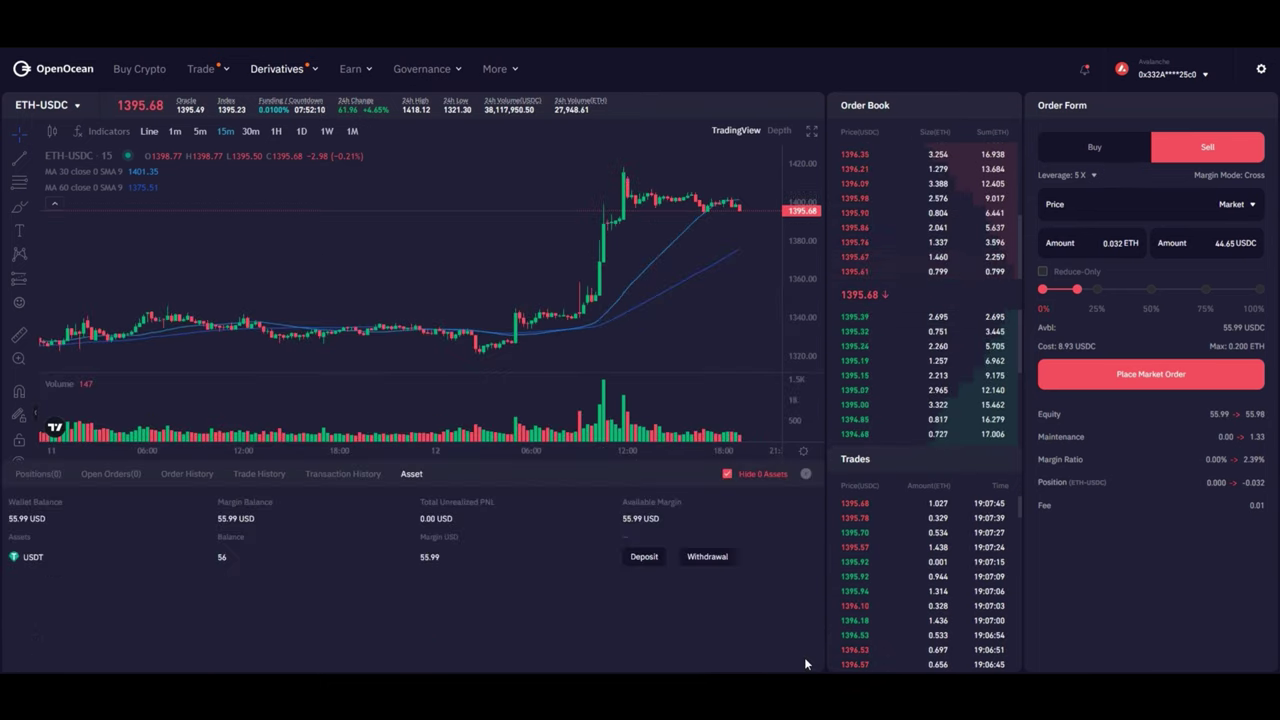
click(728, 474)
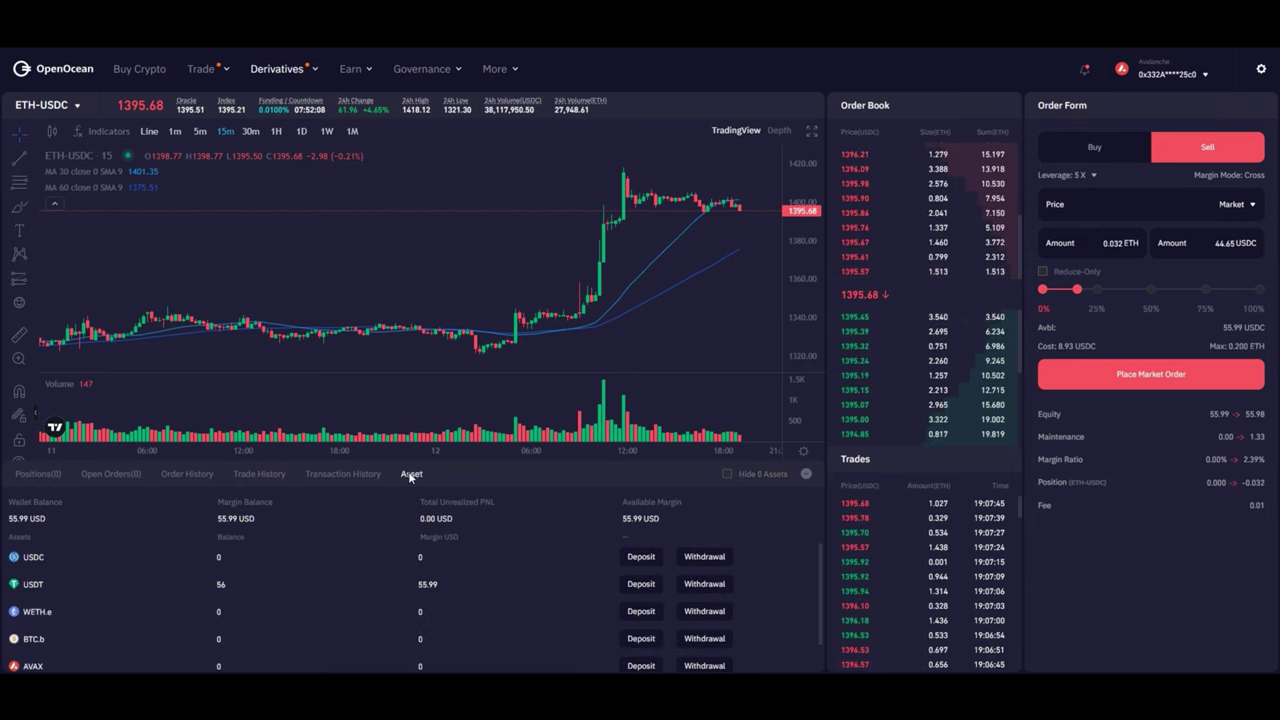
click(350, 472)
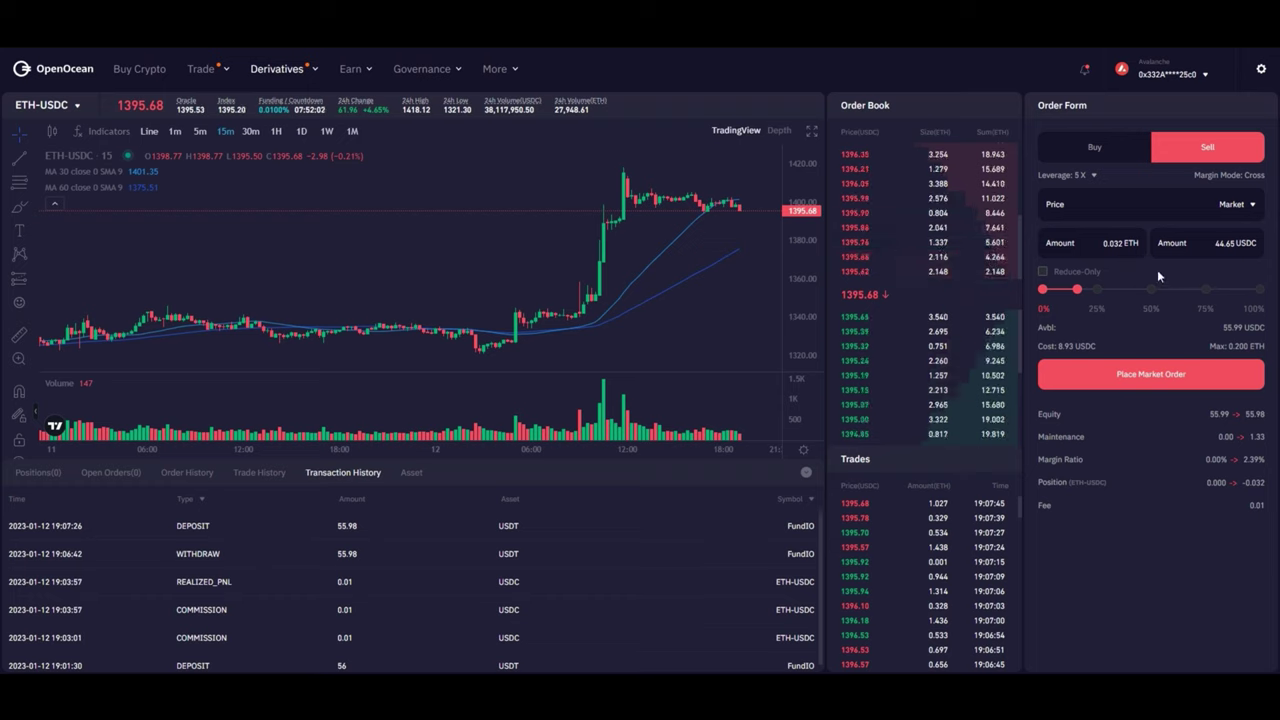
Step: Open the 0.032 ETH short at market, then close it with a market buy rather than a limit
click(1115, 377)
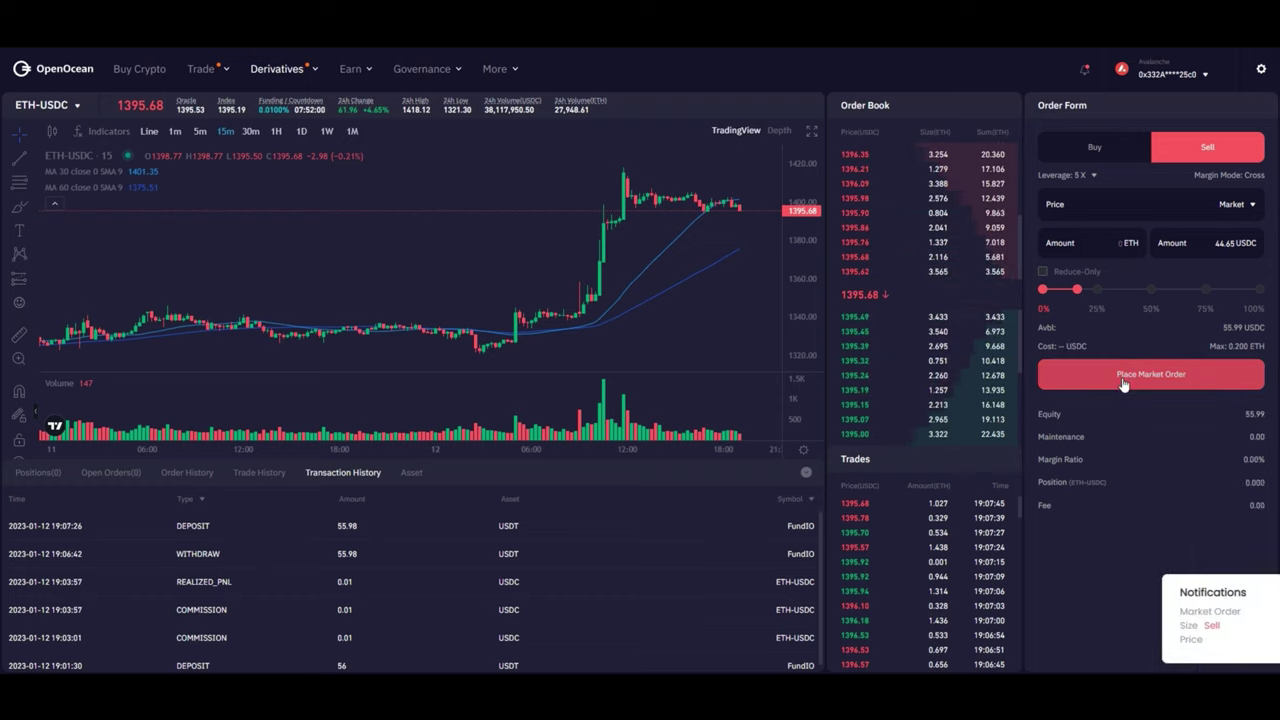
click(50, 472)
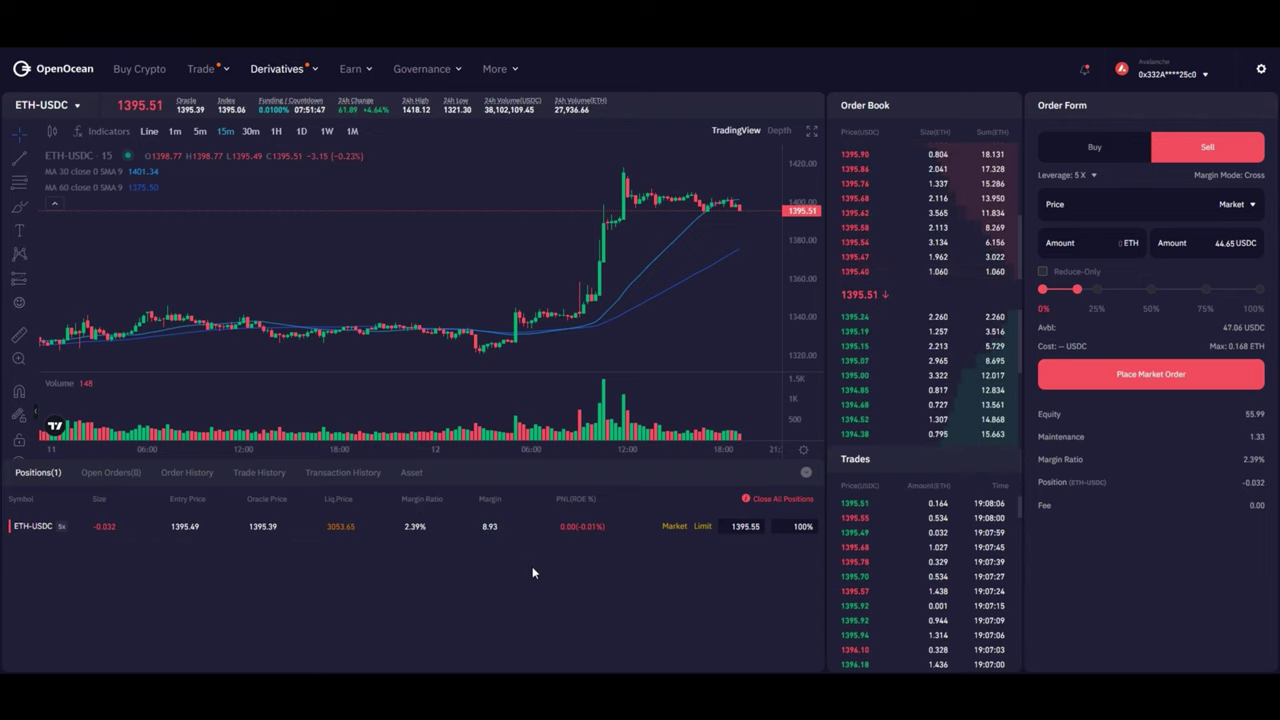
click(699, 527)
click(689, 384)
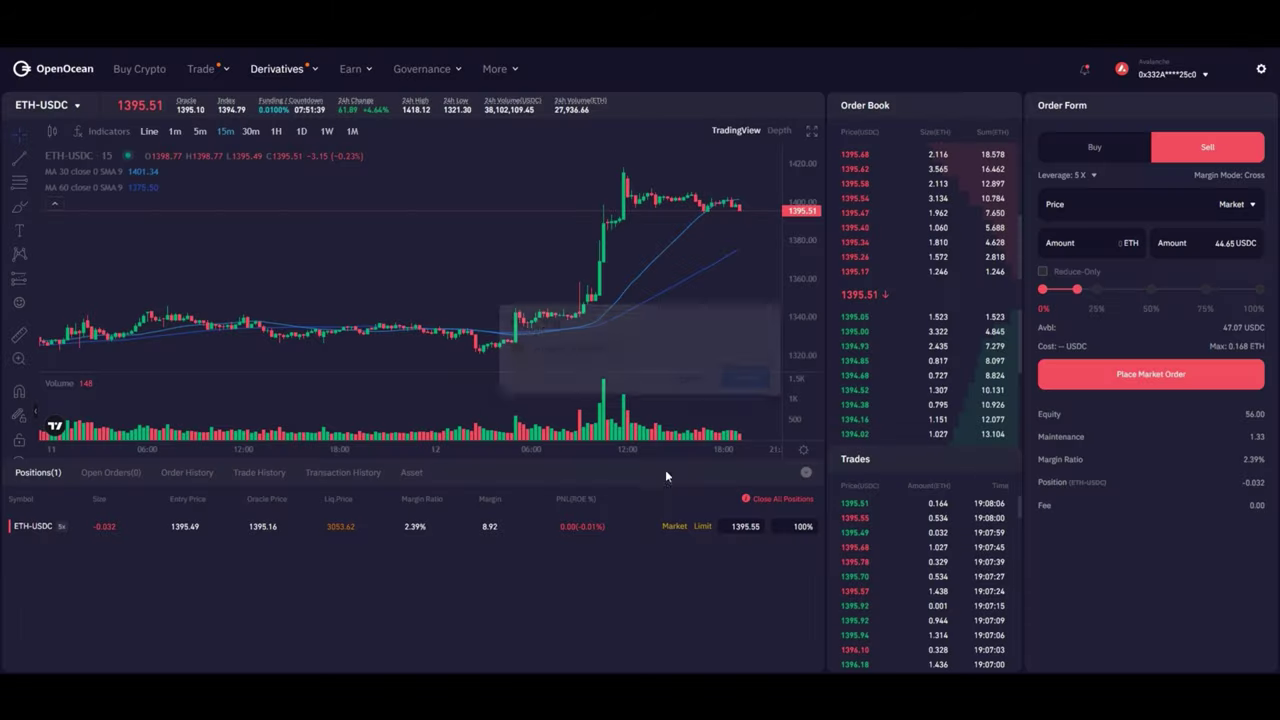
click(674, 526)
click(744, 388)
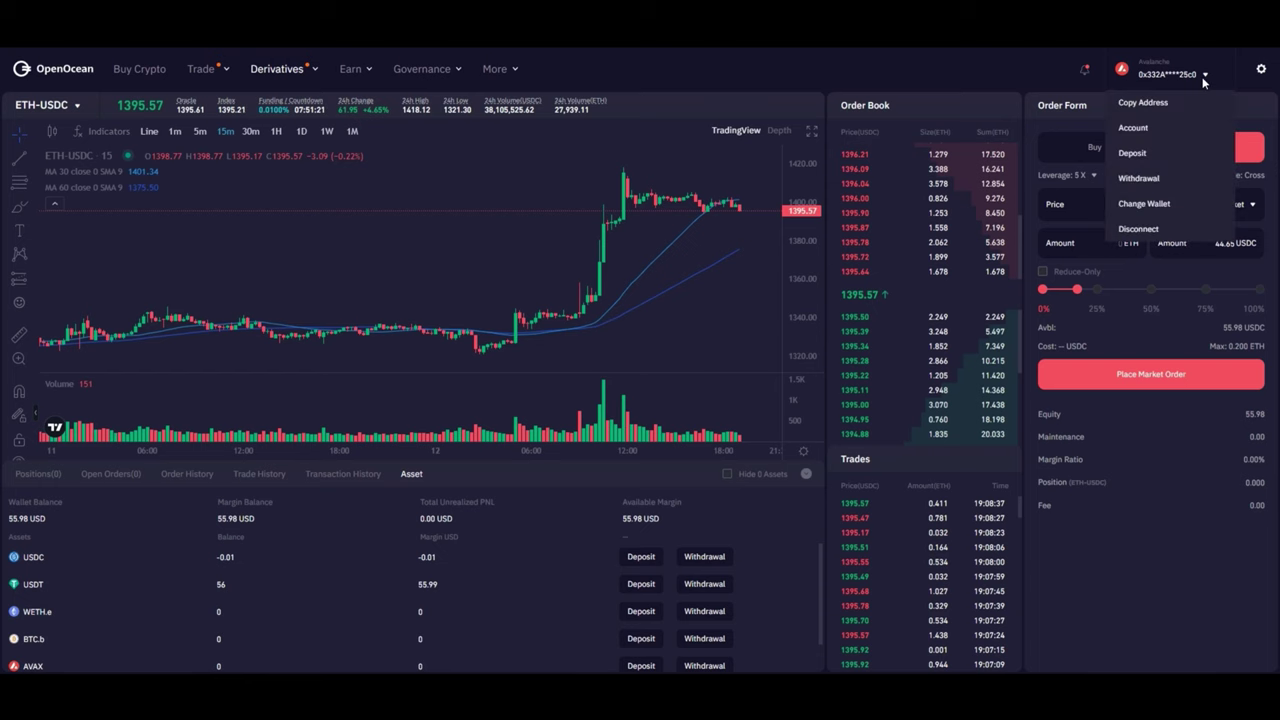
Step: Withdraw the maximum 55.97 USDT to the wallet and confirm it in MetaMask
click(1137, 178)
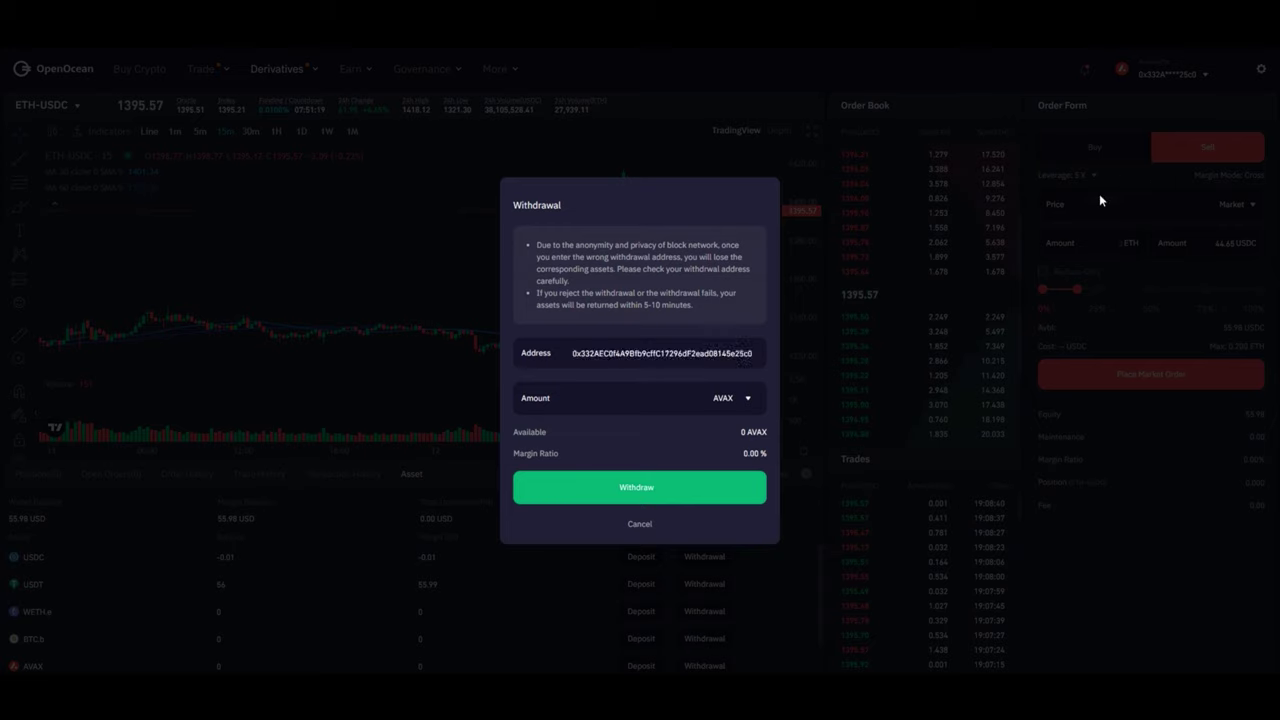
click(745, 399)
click(730, 453)
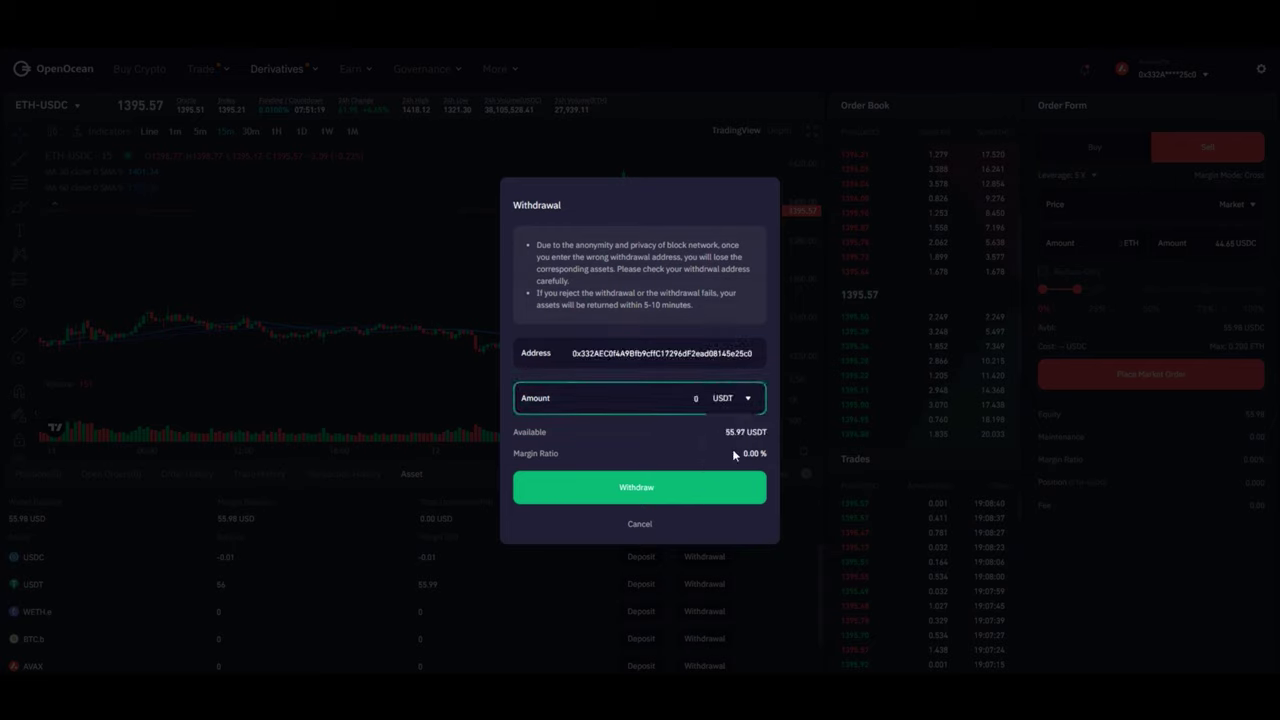
click(737, 437)
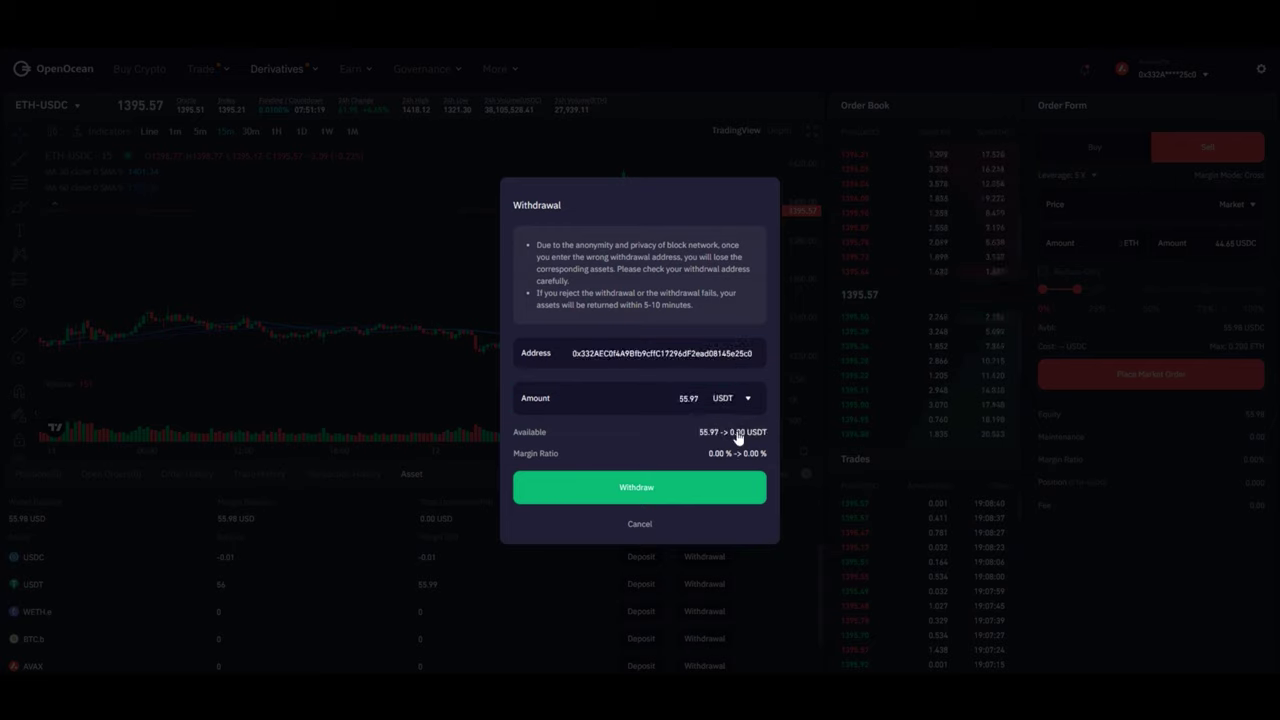
click(708, 492)
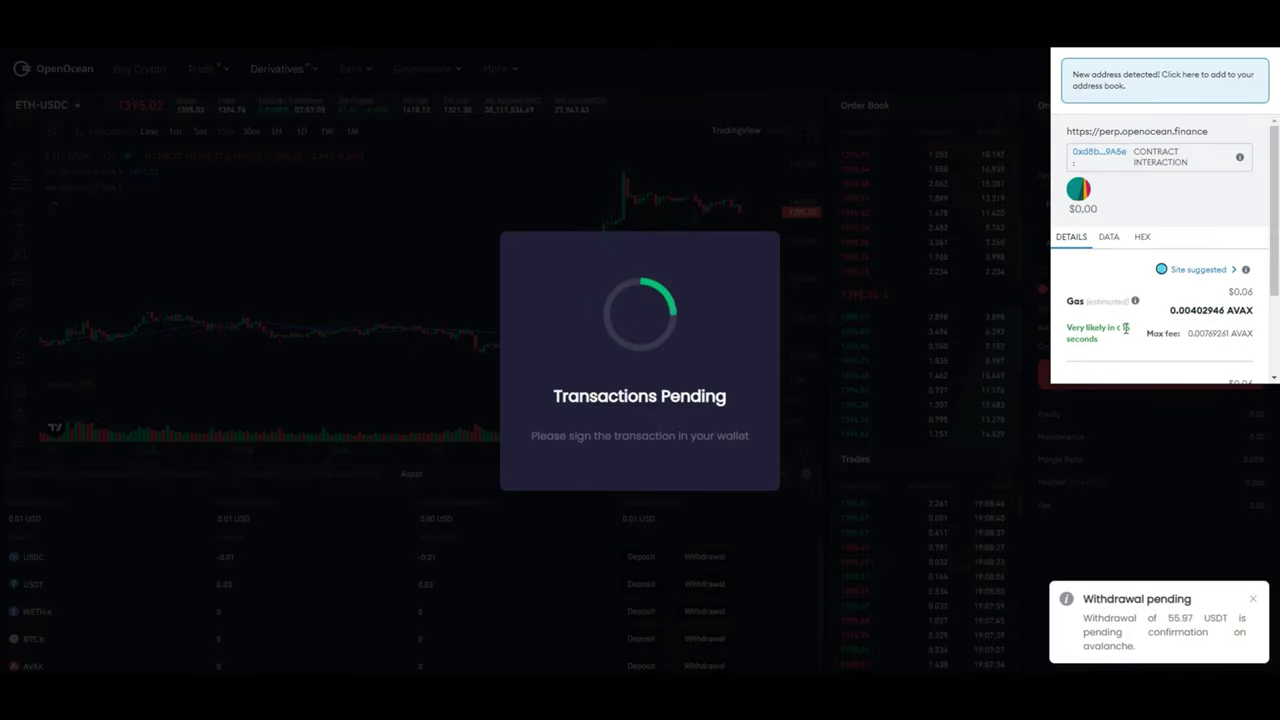
scroll(1180, 300, down, 3)
click(1202, 360)
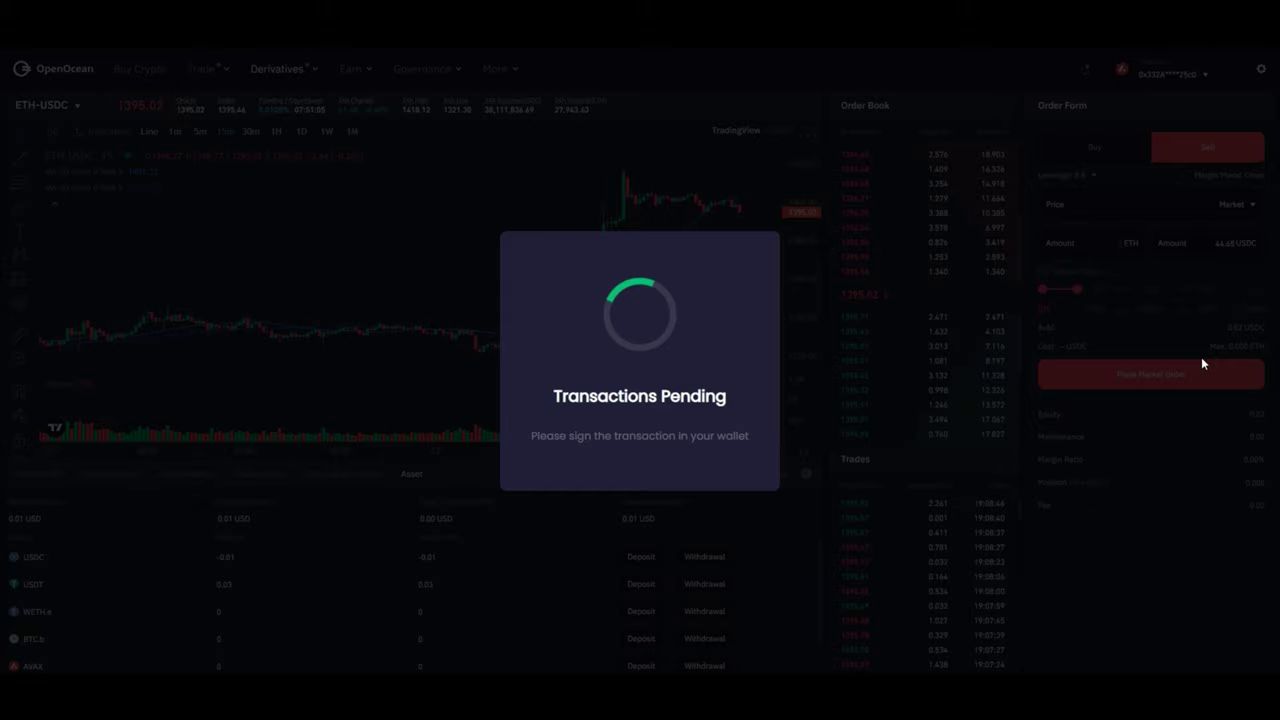